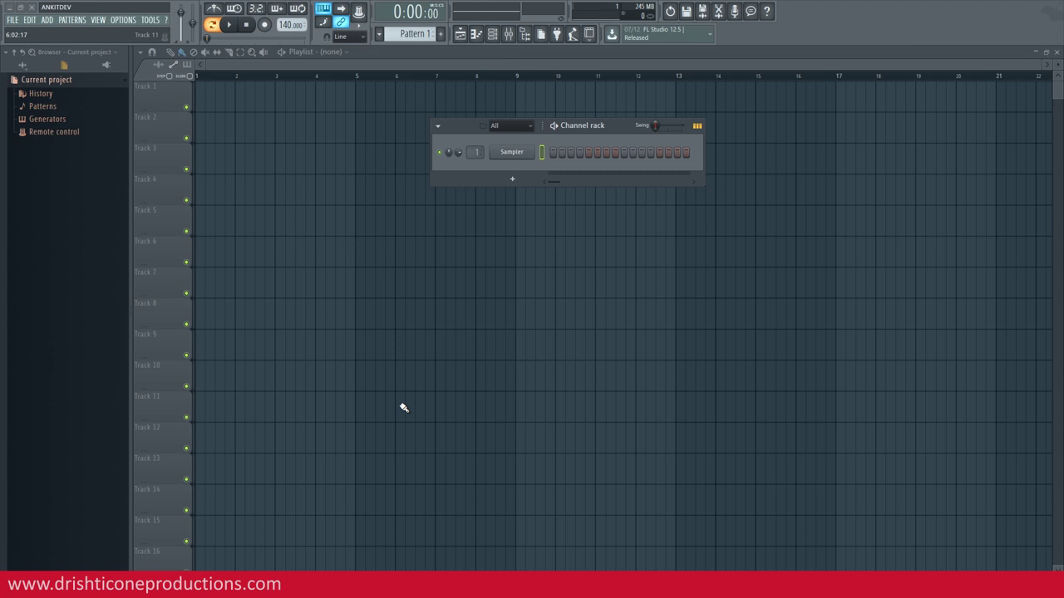
Add an FL Keys channel to the channel rack and open it in the piano roll.
{"action": "left_click", "coordinate": [511, 179]}
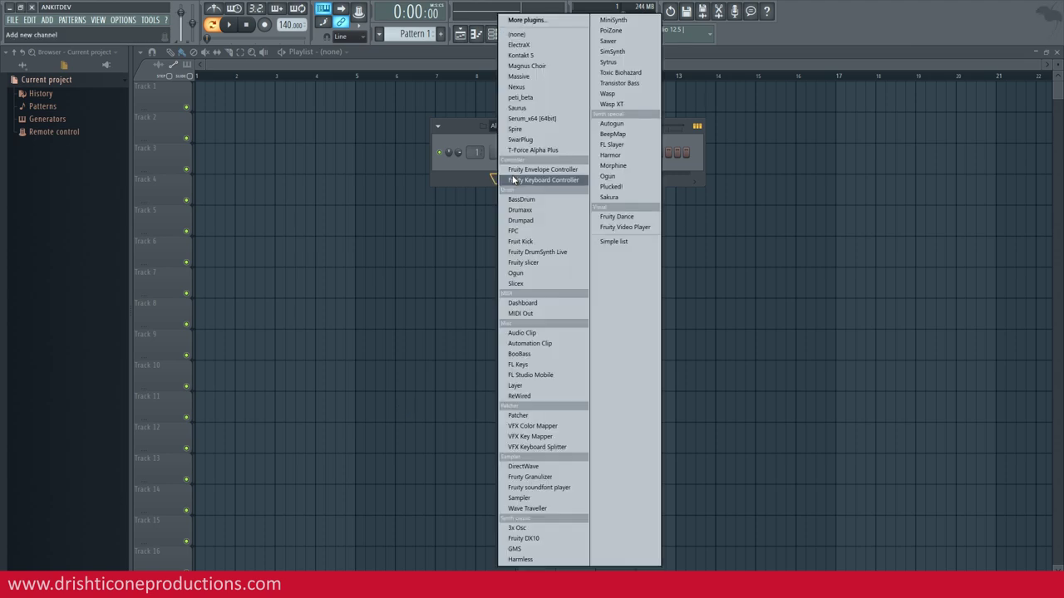
{"action": "left_click", "coordinate": [547, 364]}
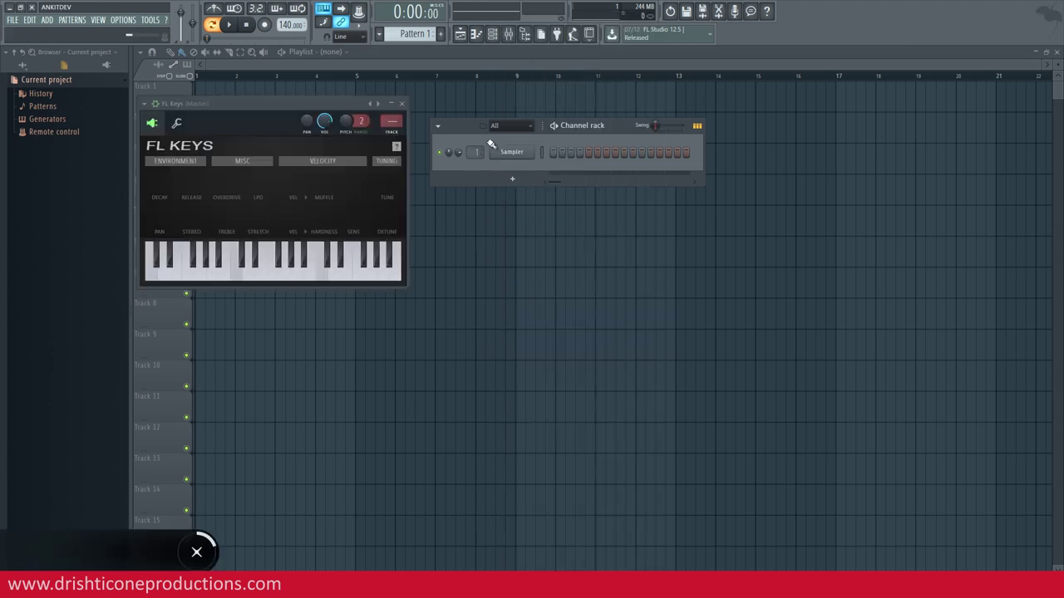
{"action": "right_click", "coordinate": [533, 171]}
{"action": "left_click", "coordinate": [549, 175]}
Draw a one-bar chord of E5, G5 and B5 in bar 1 and play it back.
{"action": "left_click_drag", "start_coordinate": [408, 216], "coordinate": [173, 314]}
{"action": "left_click", "coordinate": [178, 309]}
{"action": "left_click", "coordinate": [181, 269]}
{"action": "left_click_drag", "start_coordinate": [231, 240], "coordinate": [385, 341]}
{"action": "key", "text": "space"}
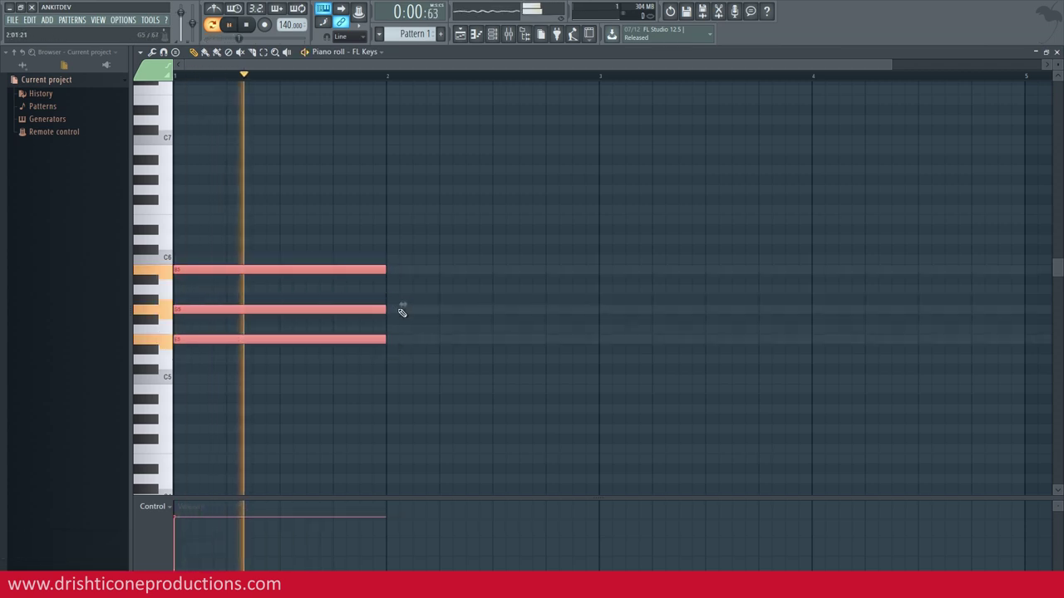
{"action": "key", "text": "space"}
Draw one-bar chords of D5, F#5 and A5 in bar 2 and C5, E5 and G5 in bar 3.
{"action": "left_click", "coordinate": [393, 359]}
{"action": "left_click", "coordinate": [390, 319]}
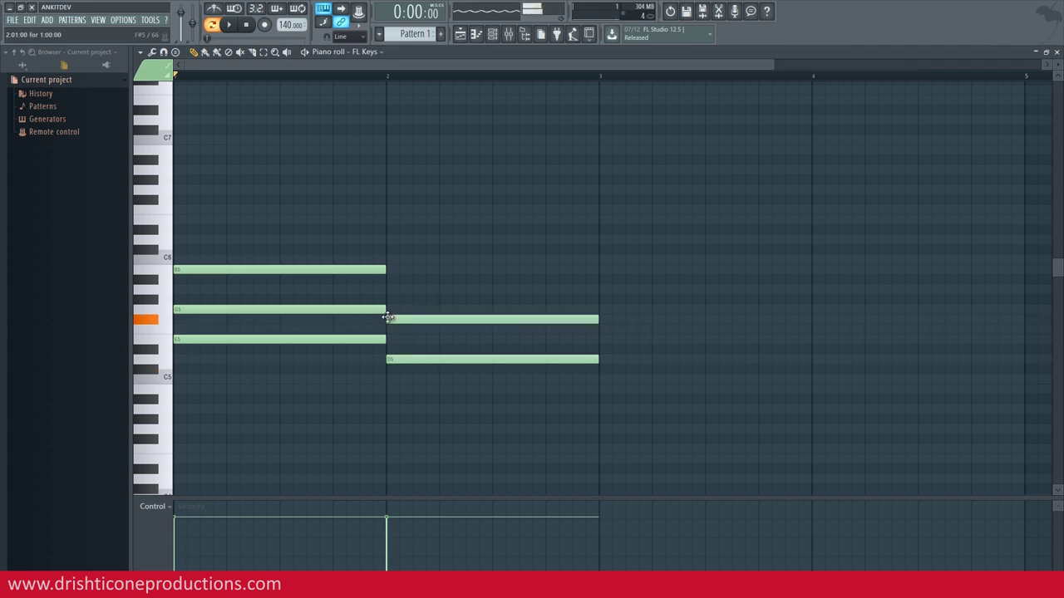
{"action": "left_click", "coordinate": [386, 289]}
{"action": "left_click", "coordinate": [602, 379]}
{"action": "left_click", "coordinate": [602, 339]}
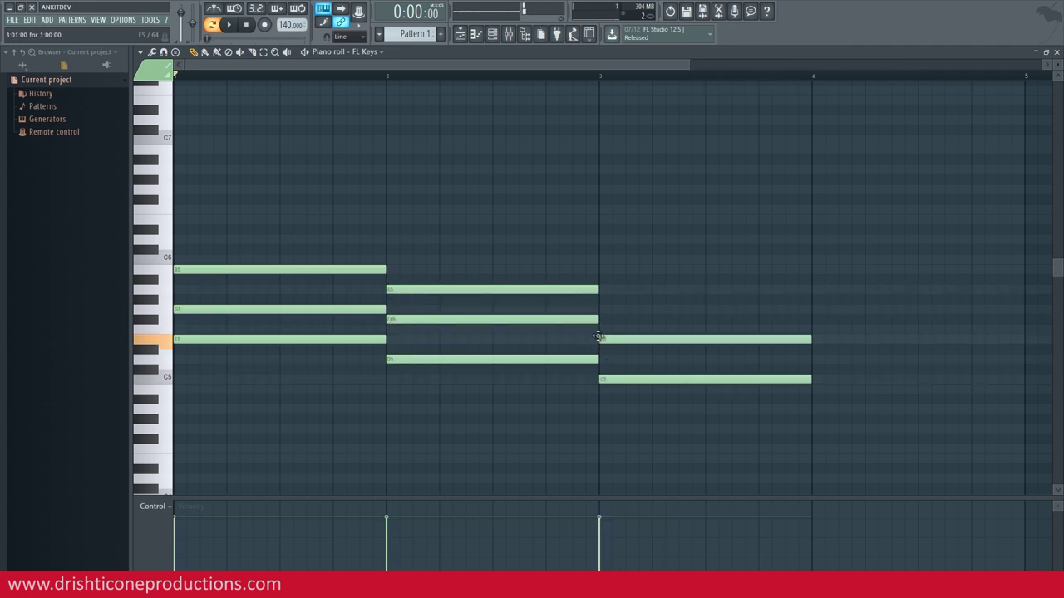
{"action": "left_click", "coordinate": [602, 299]}
{"action": "scroll", "coordinate": [489, 80], "scroll_direction": "down", "scroll_amount": 3}
{"action": "left_click_drag", "start_coordinate": [471, 299], "coordinate": [470, 310]}
Draw a one-bar chord of D5, F#5 and A5 in bar 4 and briefly play the progression.
{"action": "left_click", "coordinate": [556, 359]}
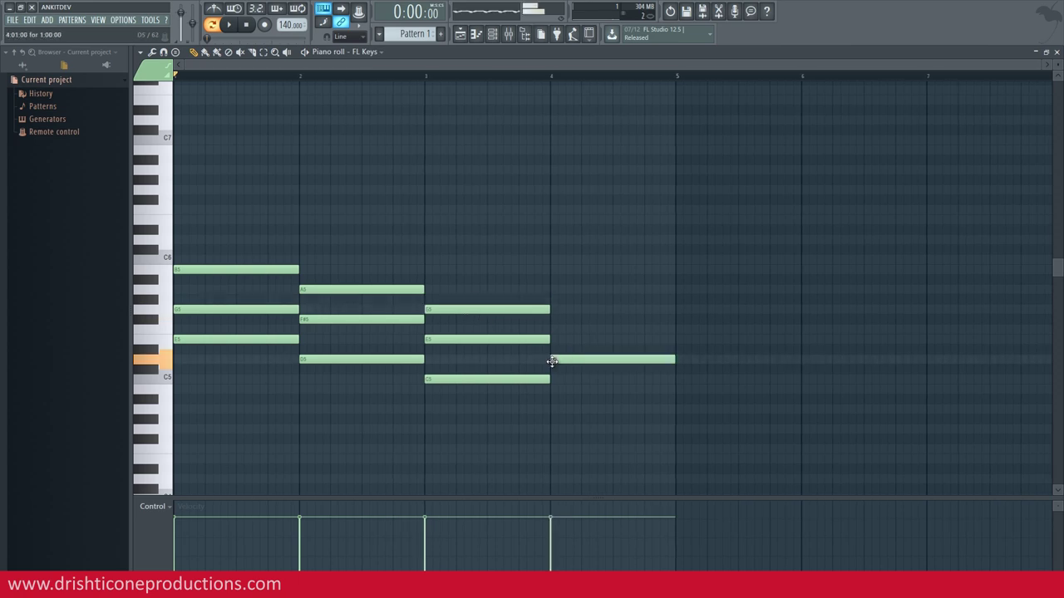
{"action": "left_click_drag", "start_coordinate": [554, 329], "coordinate": [550, 319]}
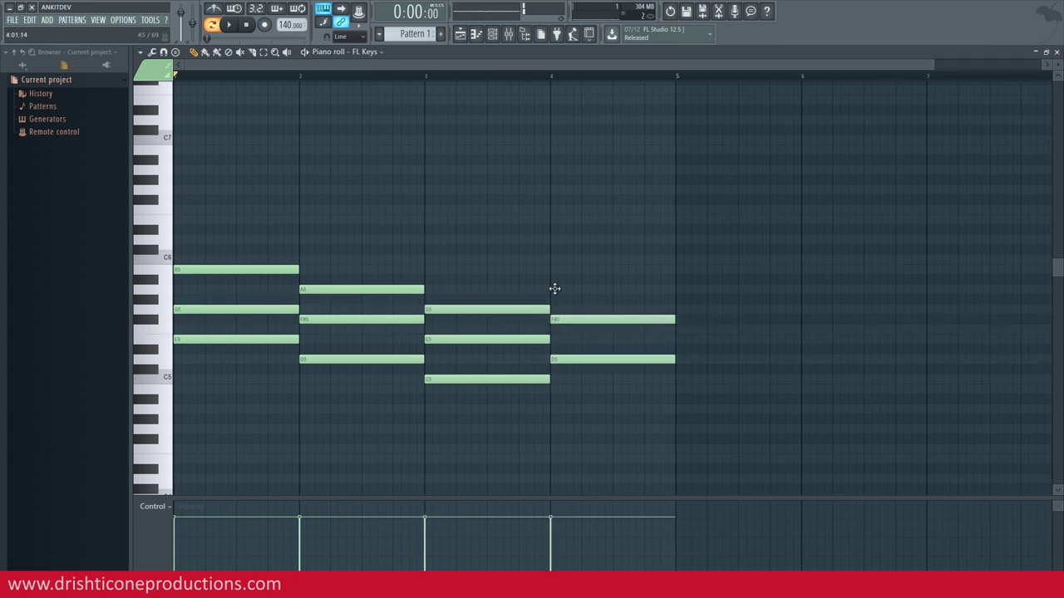
{"action": "left_click", "coordinate": [553, 289]}
{"action": "key", "text": "space"}
{"action": "key", "text": "space"}
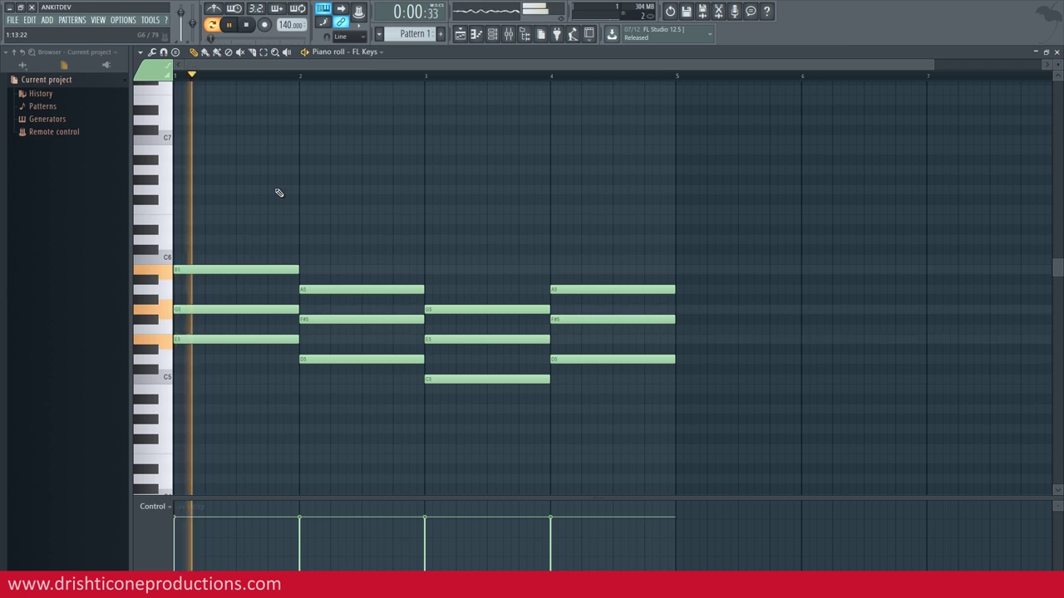
Add one-beat melody notes A6, B6 and A6 on beats 2, 3 and 4 of bar 1 and play them back.
{"action": "left_click", "coordinate": [206, 169]}
{"action": "key", "text": "space"}
{"action": "key", "text": "space"}
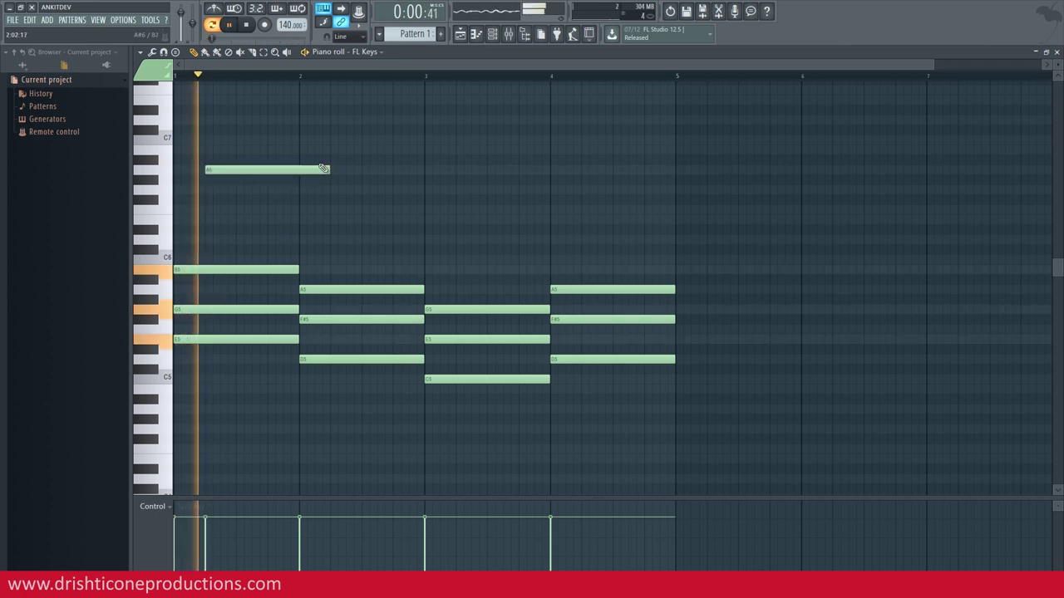
{"action": "left_click", "coordinate": [238, 150]}
{"action": "left_click_drag", "start_coordinate": [333, 126], "coordinate": [272, 170]}
{"action": "left_click", "coordinate": [271, 180]}
{"action": "key", "text": "space"}
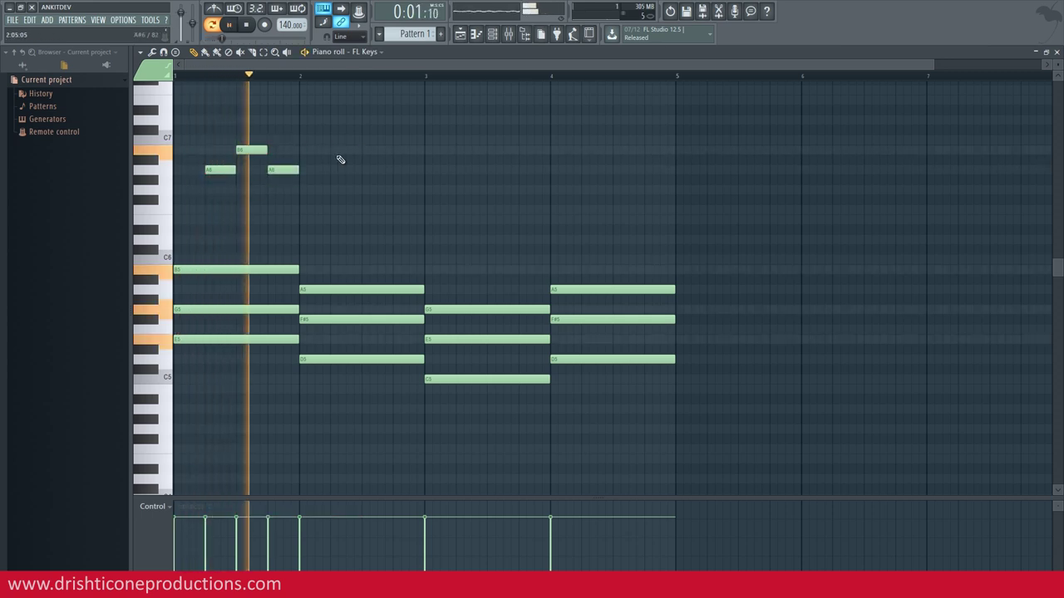
Add one-beat melody notes on beats 2 to 4: G6, A6, G6 in bar 2 and F#6, G6, A6 in bar 3.
{"action": "left_click", "coordinate": [332, 190]}
{"action": "key", "text": "space"}
{"action": "left_click", "coordinate": [364, 169]}
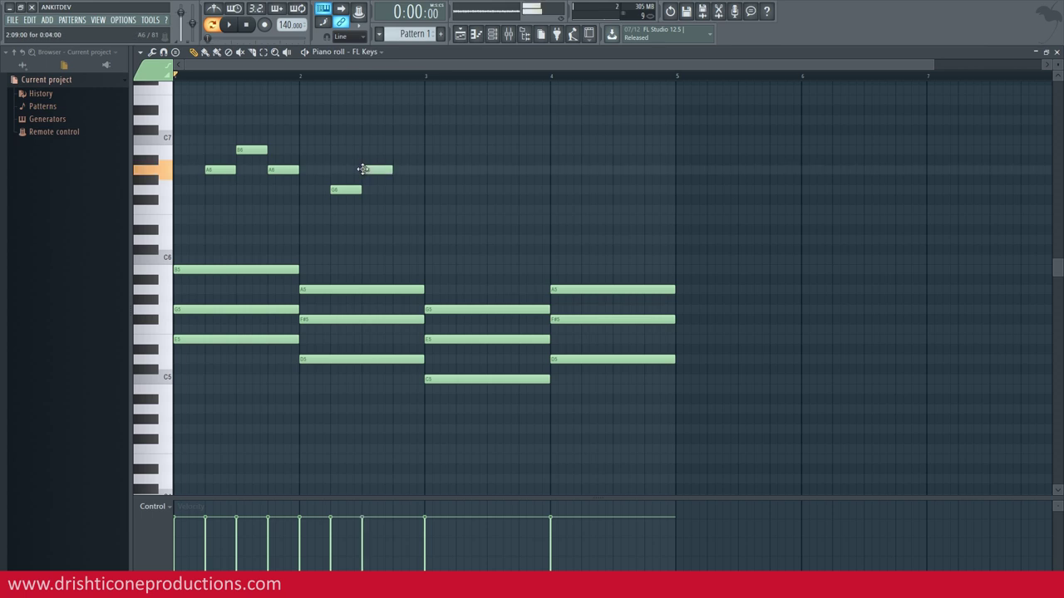
{"action": "left_click", "coordinate": [396, 190]}
{"action": "left_click_drag", "start_coordinate": [458, 209], "coordinate": [458, 199]}
{"action": "left_click", "coordinate": [491, 190]}
{"action": "left_click", "coordinate": [521, 170]}
Add one-beat melody notes B6, G6 and E6 on beats 2 to 4 of bar 4 and play the whole pattern.
{"action": "left_click", "coordinate": [584, 149]}
{"action": "mouse_move", "coordinate": [614, 171]}
{"action": "left_mouse_down"}
{"action": "mouse_move", "coordinate": [613, 199]}
{"action": "mouse_move", "coordinate": [615, 190]}
{"action": "left_mouse_up"}
{"action": "left_click", "coordinate": [645, 219]}
{"action": "key", "text": "space"}
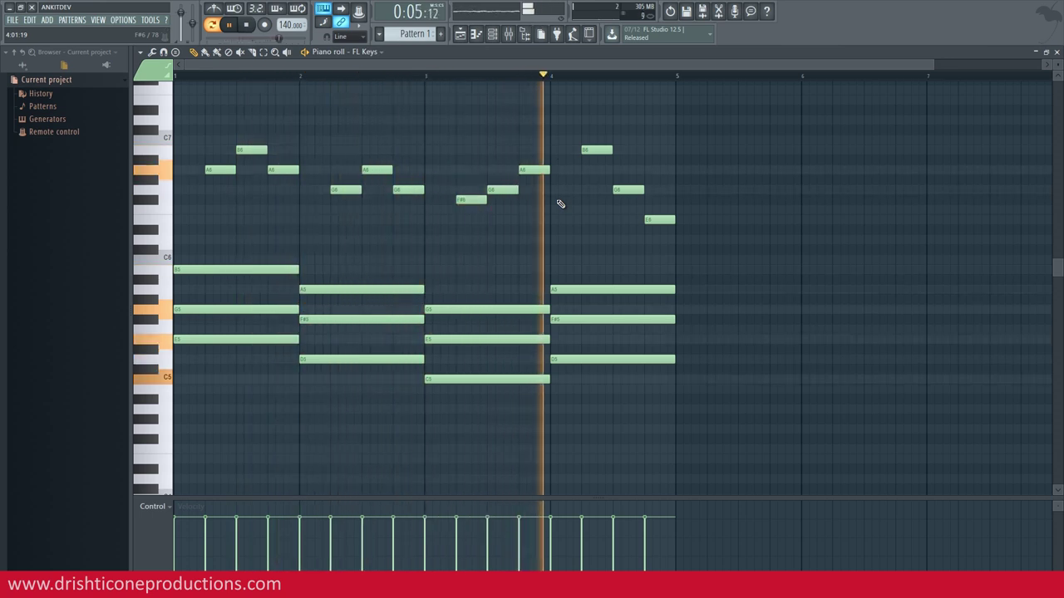
{"action": "key", "text": "space"}
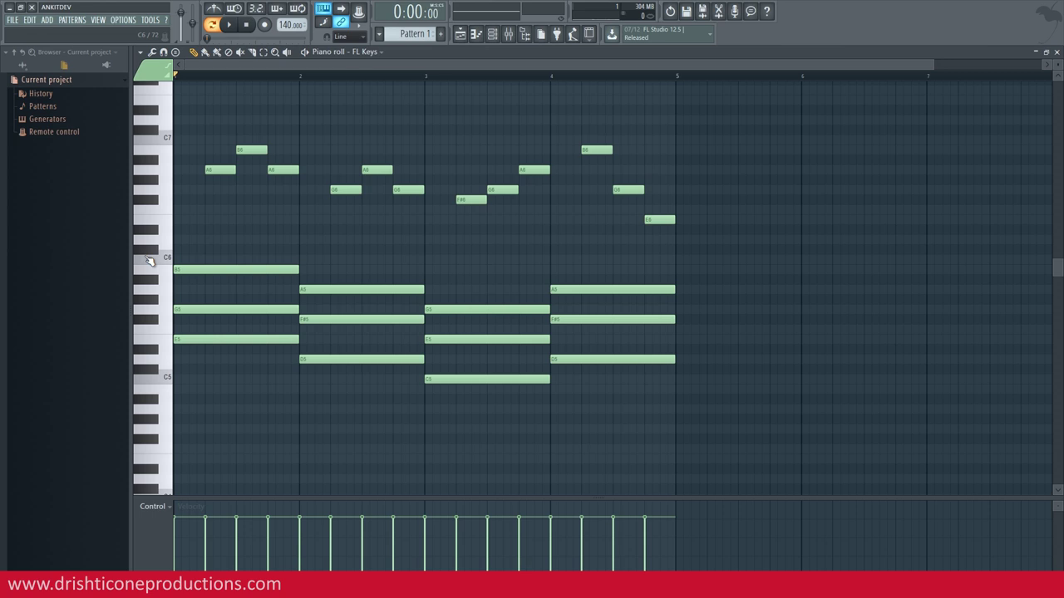
Place Pattern 1 on Track 1 of the playlist, starting at bar 1.
{"action": "left_click", "coordinate": [460, 33]}
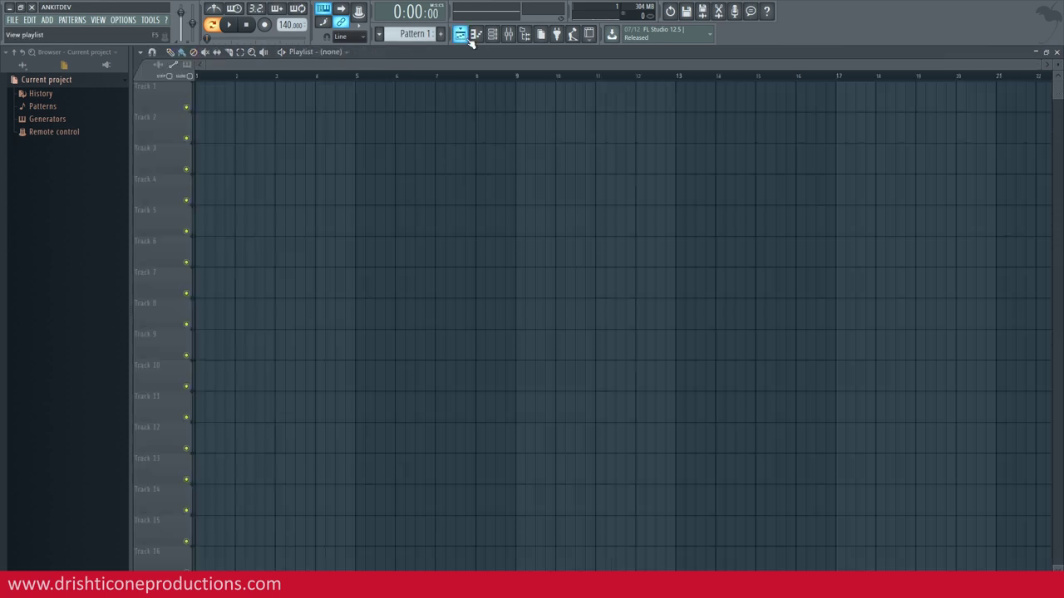
{"action": "left_click", "coordinate": [492, 34]}
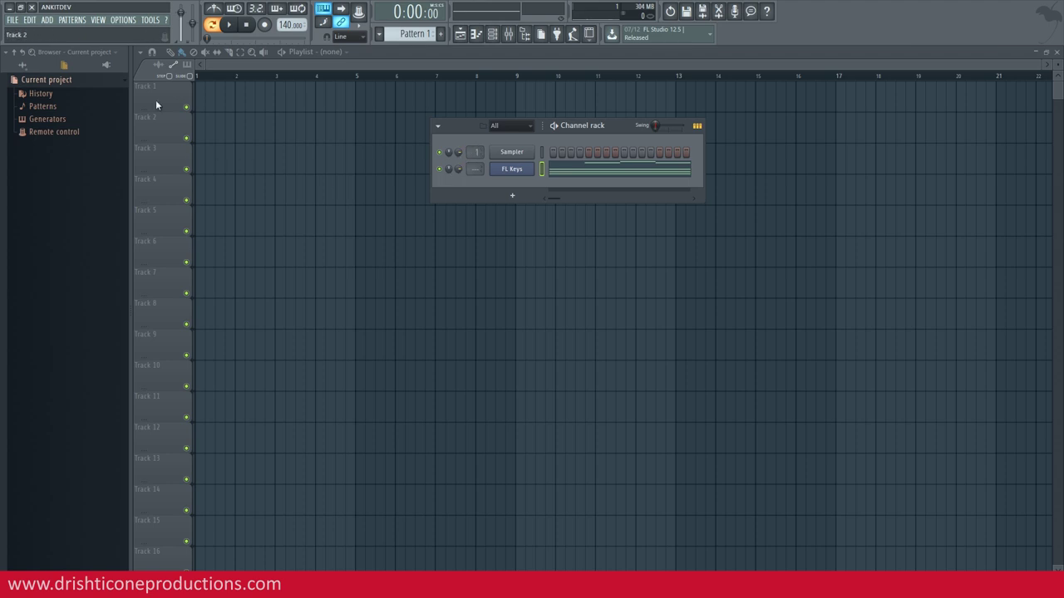
{"action": "right_click", "coordinate": [460, 170]}
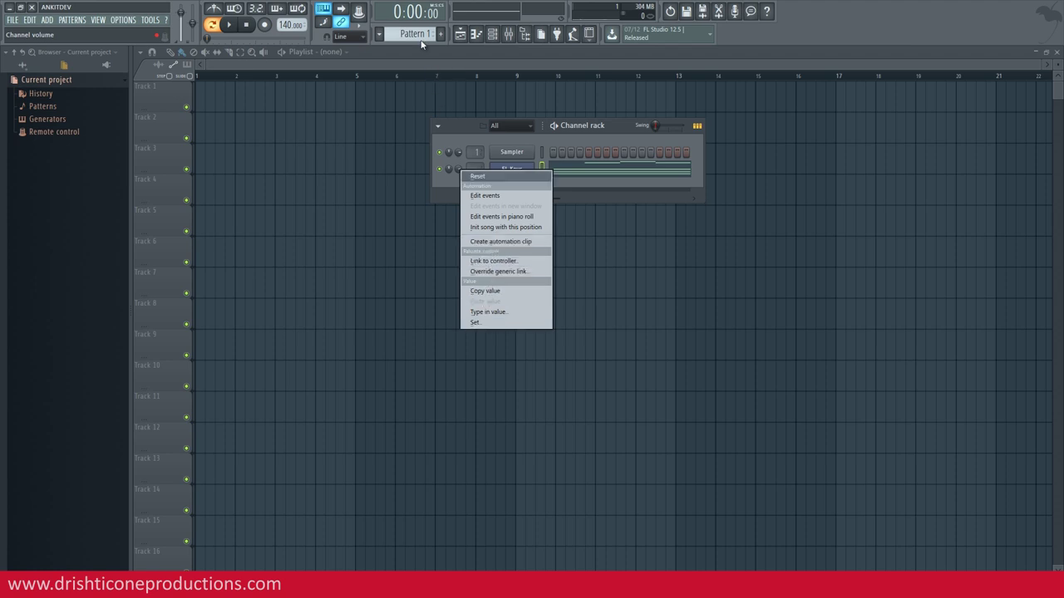
{"action": "left_click", "coordinate": [493, 242]}
{"action": "left_click_drag", "start_coordinate": [319, 114], "coordinate": [209, 83]}
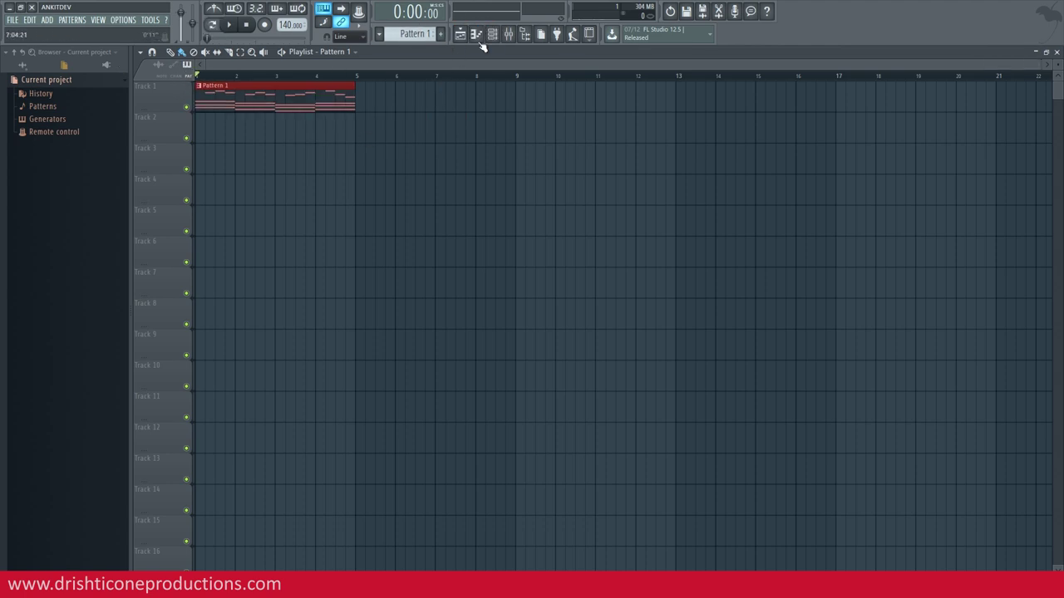
Create an automation clip for the FL Keys channel volume on Track 2, beneath Pattern 1.
{"action": "left_click", "coordinate": [492, 34]}
{"action": "right_click", "coordinate": [461, 171]}
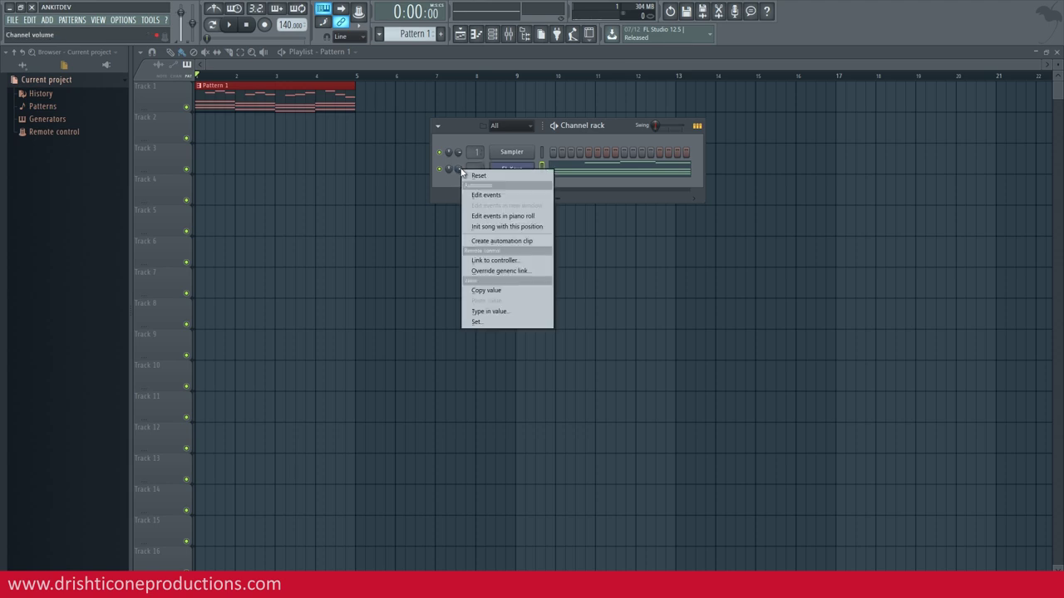
{"action": "left_click", "coordinate": [483, 242]}
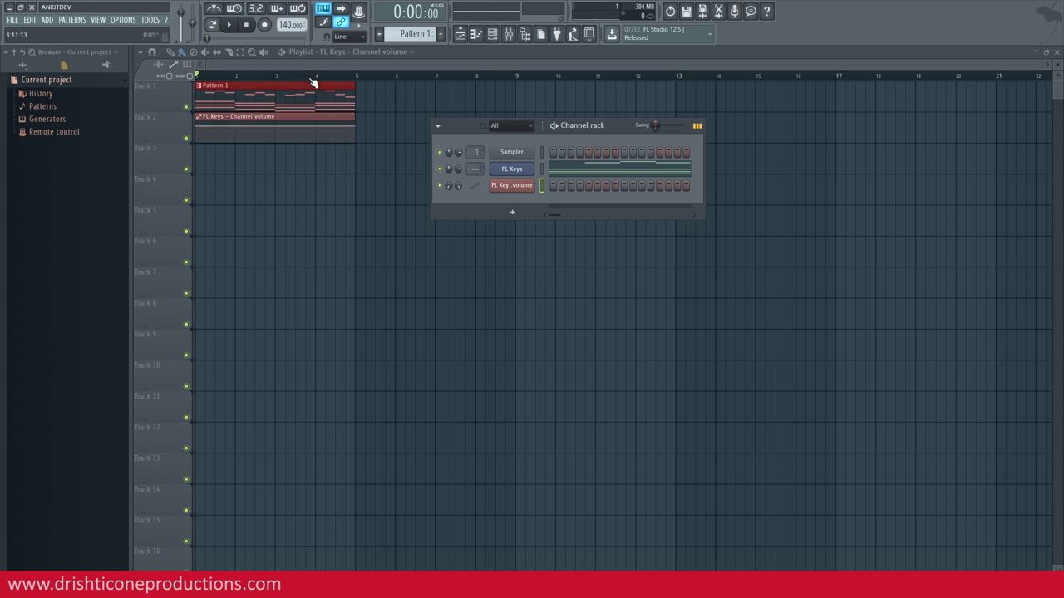
{"action": "left_click_drag", "start_coordinate": [1057, 66], "coordinate": [1057, 91]}
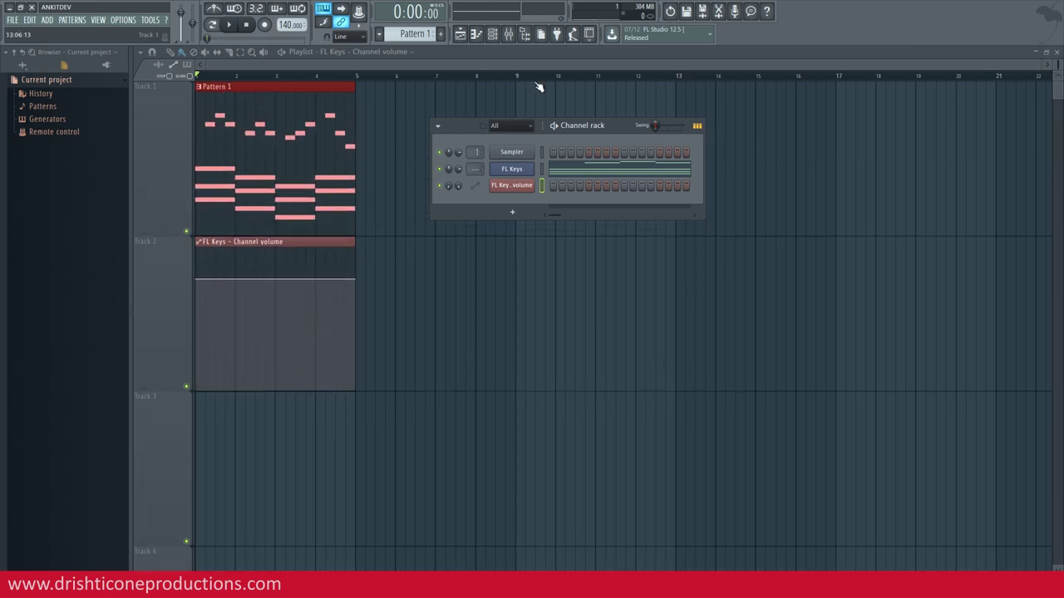
{"action": "scroll", "coordinate": [217, 76], "scroll_direction": "up", "scroll_amount": 4}
{"action": "left_click_drag", "start_coordinate": [224, 65], "coordinate": [209, 64]}
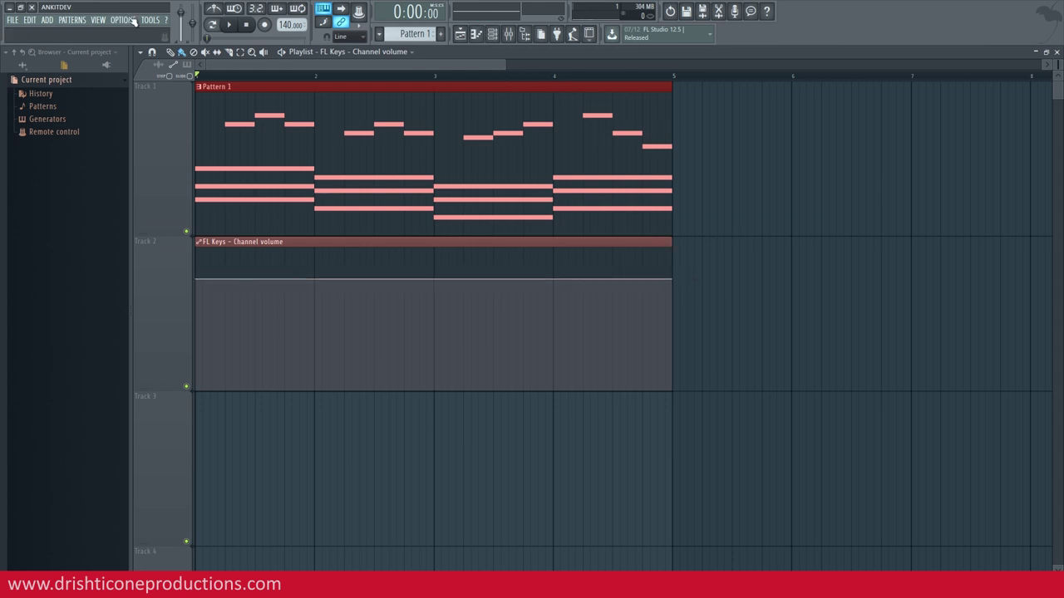
Lower the volume automation's end point, try to delete that point, and undo the deletion.
{"action": "left_click", "coordinate": [671, 279]}
{"action": "left_click_drag", "start_coordinate": [673, 279], "coordinate": [665, 308]}
{"action": "right_click", "coordinate": [665, 308]}
{"action": "left_click", "coordinate": [681, 326]}
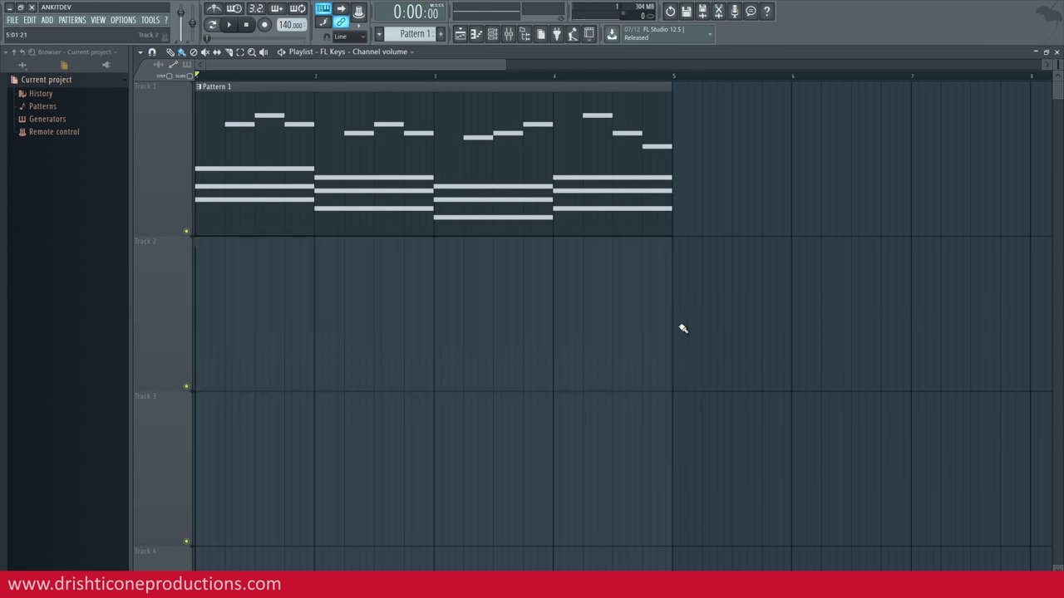
{"action": "key", "text": "ctrl+z"}
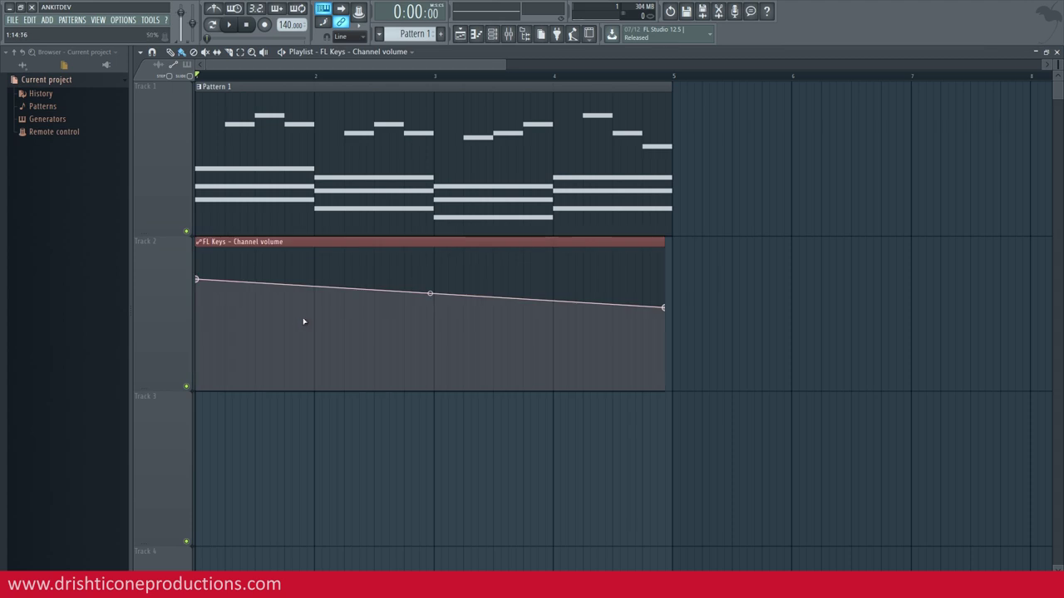
Return the volume automation's end point to the clip's end at the same level as the start point.
{"action": "right_click", "coordinate": [665, 308]}
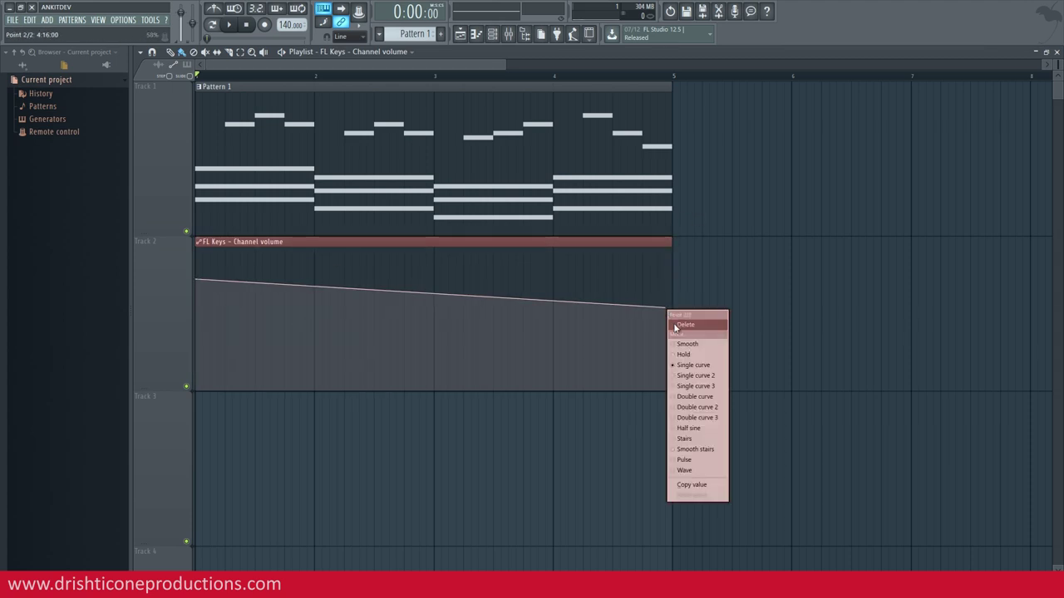
{"action": "left_click", "coordinate": [666, 308]}
{"action": "left_click_drag", "start_coordinate": [667, 309], "coordinate": [675, 280]}
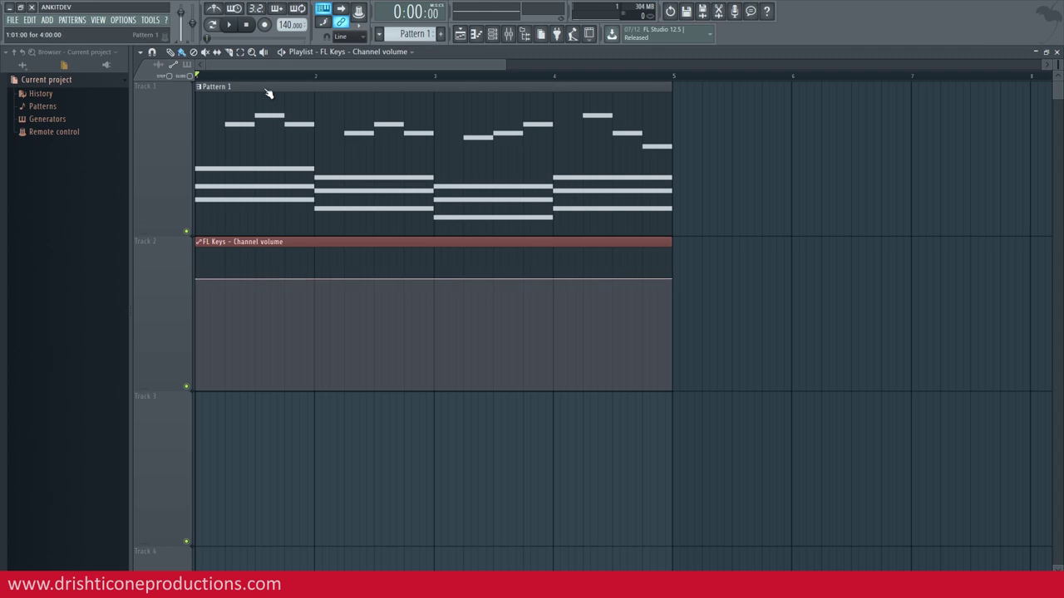
Shape the volume automation as a fade-in from zero at the start point, slightly raise the end point, and play it back.
{"action": "scroll", "coordinate": [270, 75], "scroll_direction": "up", "scroll_amount": 2}
{"action": "left_click_drag", "start_coordinate": [275, 67], "coordinate": [262, 66]}
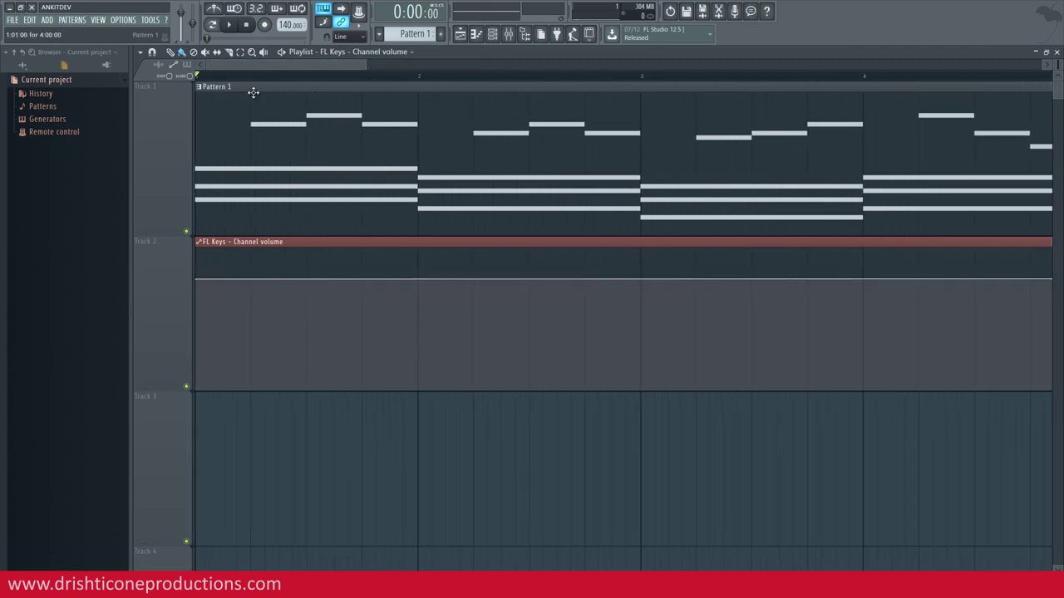
{"action": "scroll", "coordinate": [255, 77], "scroll_direction": "down", "scroll_amount": 2}
{"action": "left_click_drag", "start_coordinate": [199, 280], "coordinate": [197, 399]}
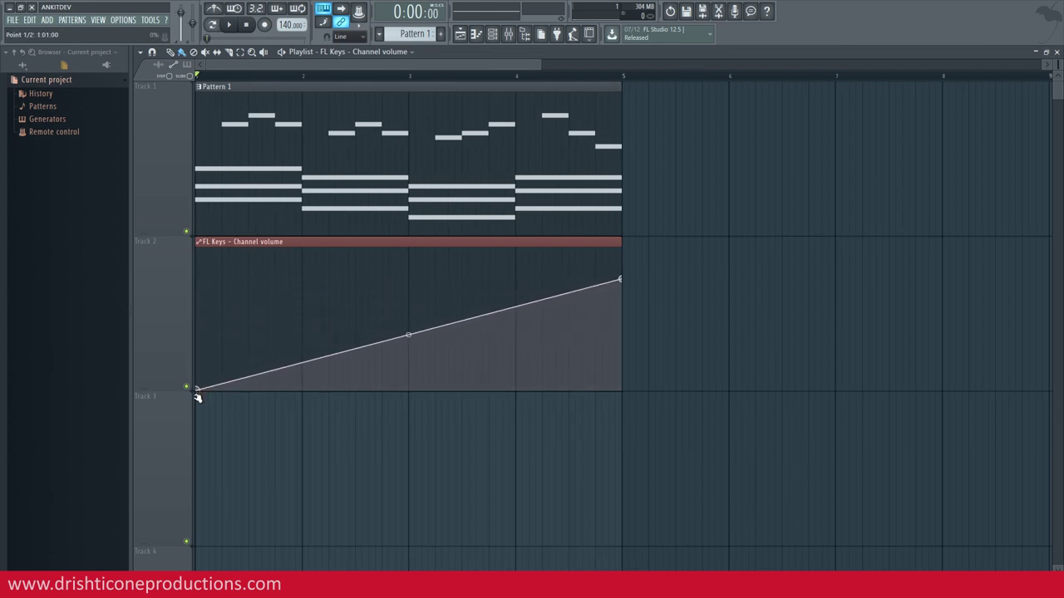
{"action": "left_click_drag", "start_coordinate": [623, 279], "coordinate": [623, 276]}
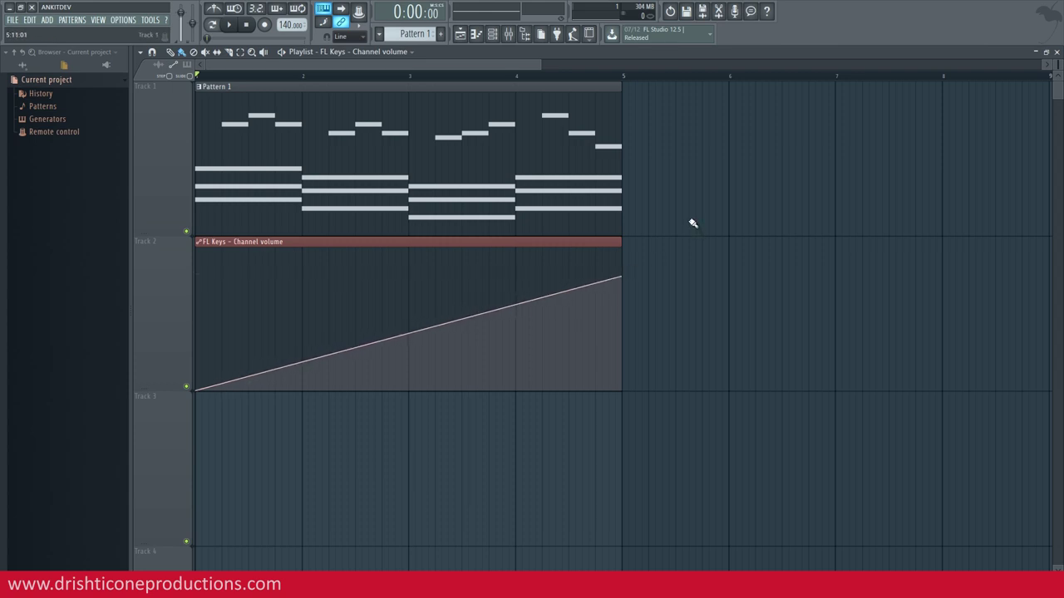
{"action": "key", "text": "space"}
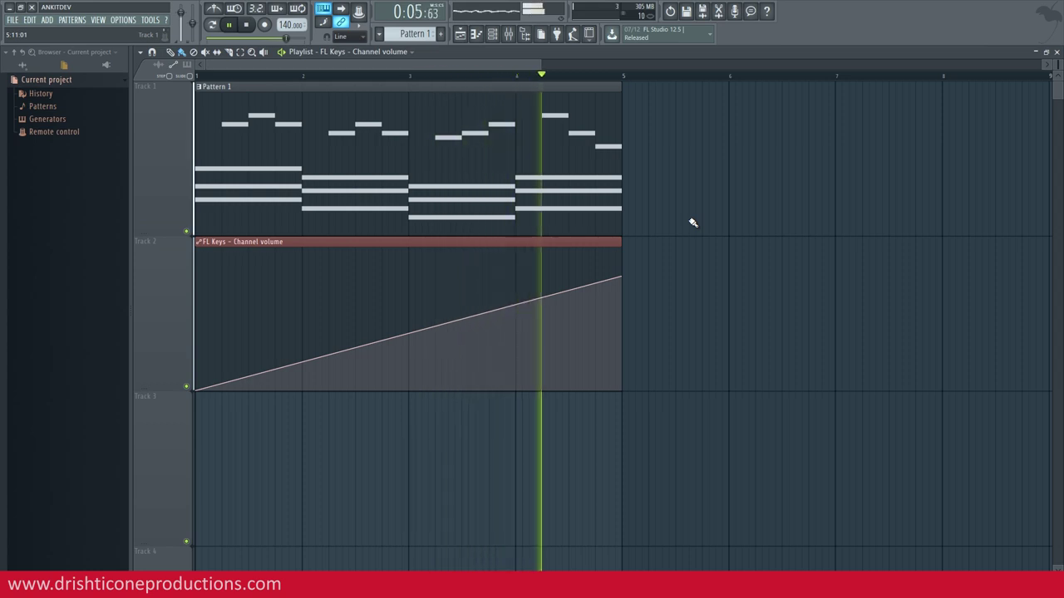
{"action": "key", "text": "space"}
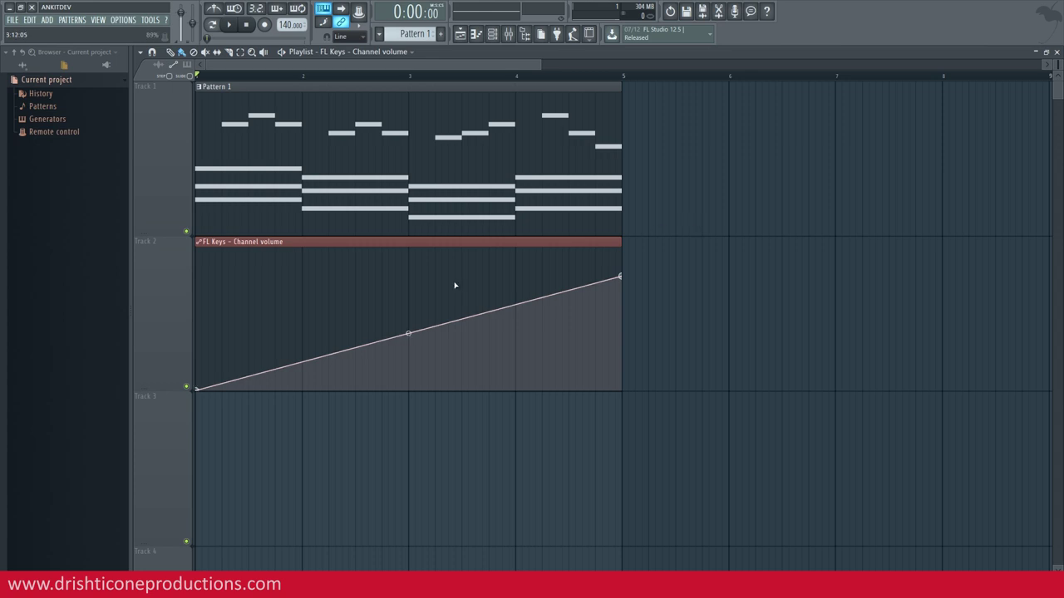
Raise the start point of the FL Keys volume automation from zero to the top of the clip.
{"action": "left_click_drag", "start_coordinate": [200, 390], "coordinate": [187, 276]}
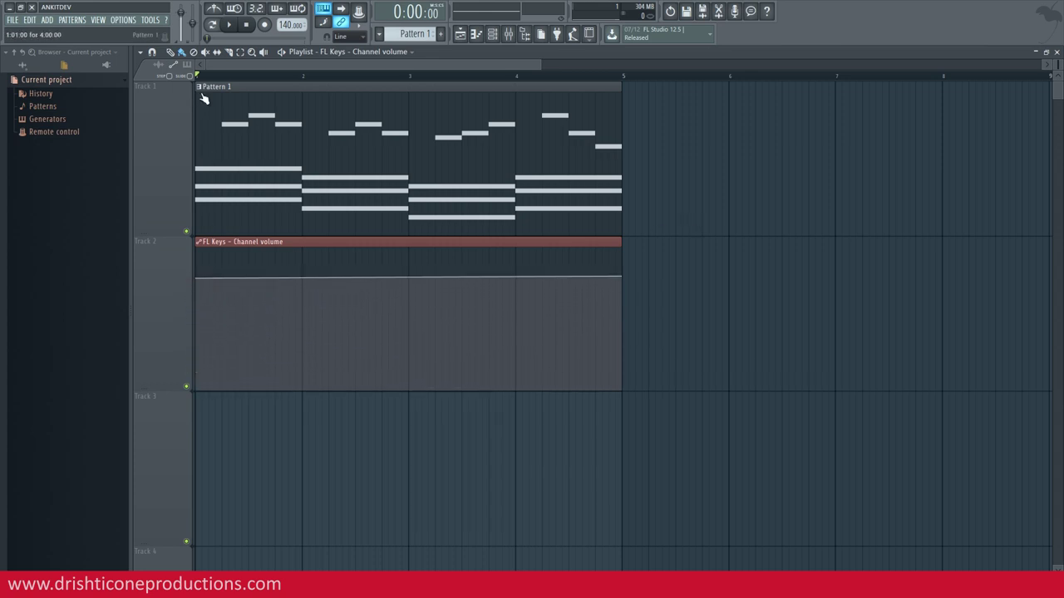
{"action": "scroll", "coordinate": [221, 63], "scroll_direction": "up", "scroll_amount": 3}
{"action": "scroll", "coordinate": [221, 64], "scroll_direction": "down", "scroll_amount": 3}
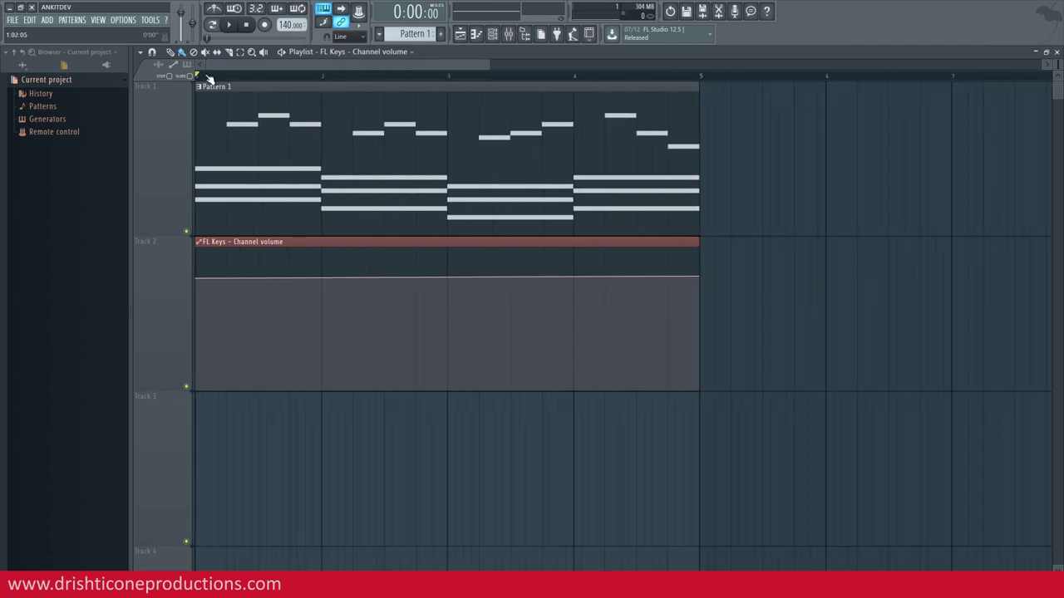
{"action": "left_click_drag", "start_coordinate": [198, 280], "coordinate": [197, 248]}
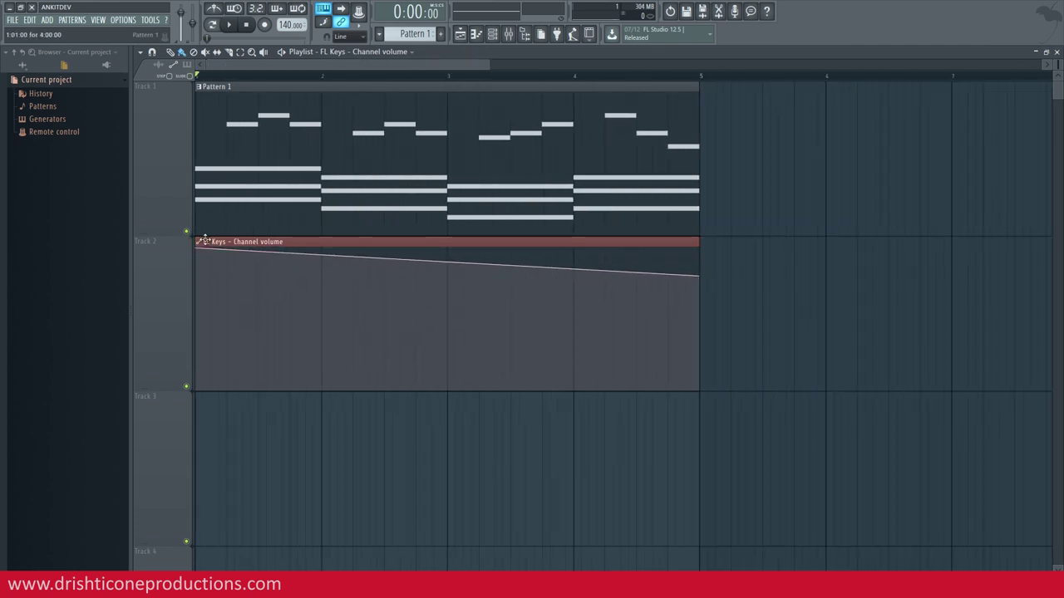
Add descending volume automation points in bar 1, one at beat 2 and one at beat 3 set to 73%.
{"action": "left_click", "coordinate": [230, 280]}
{"action": "mouse_move", "coordinate": [228, 280]}
{"action": "left_mouse_down"}
{"action": "mouse_move", "coordinate": [228, 264]}
{"action": "mouse_move", "coordinate": [230, 306]}
{"action": "mouse_move", "coordinate": [229, 275]}
{"action": "mouse_move", "coordinate": [256, 291]}
{"action": "mouse_move", "coordinate": [329, 269]}
{"action": "mouse_move", "coordinate": [265, 300]}
{"action": "mouse_move", "coordinate": [297, 328]}
{"action": "mouse_move", "coordinate": [329, 282]}
{"action": "mouse_move", "coordinate": [227, 272]}
{"action": "left_mouse_up"}
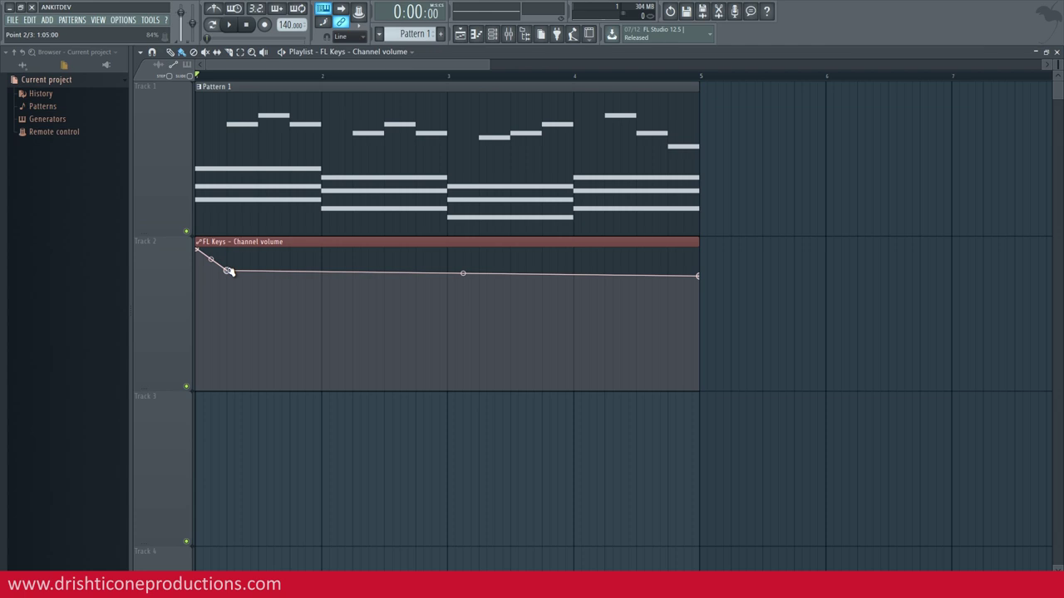
{"action": "left_click_drag", "start_coordinate": [228, 272], "coordinate": [258, 289]}
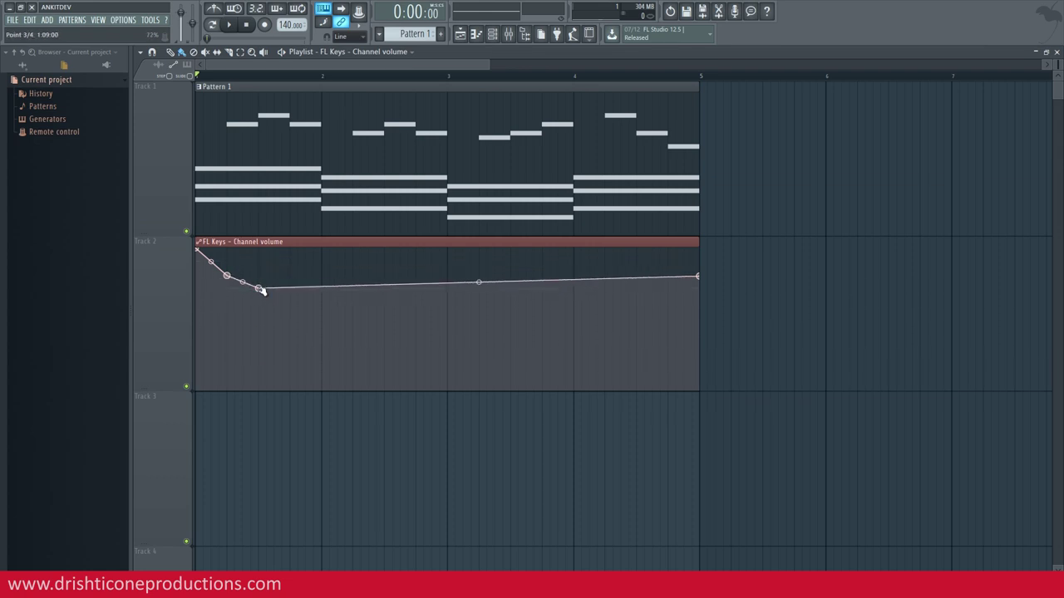
Shape the FL Keys volume automation into a zigzag, raising the beat 3 point and adding alternating low and high points into bar 3.
{"action": "left_click_drag", "start_coordinate": [261, 291], "coordinate": [260, 324]}
{"action": "left_click_drag", "start_coordinate": [253, 319], "coordinate": [261, 279]}
{"action": "right_click", "coordinate": [289, 307]}
{"action": "right_click", "coordinate": [321, 285]}
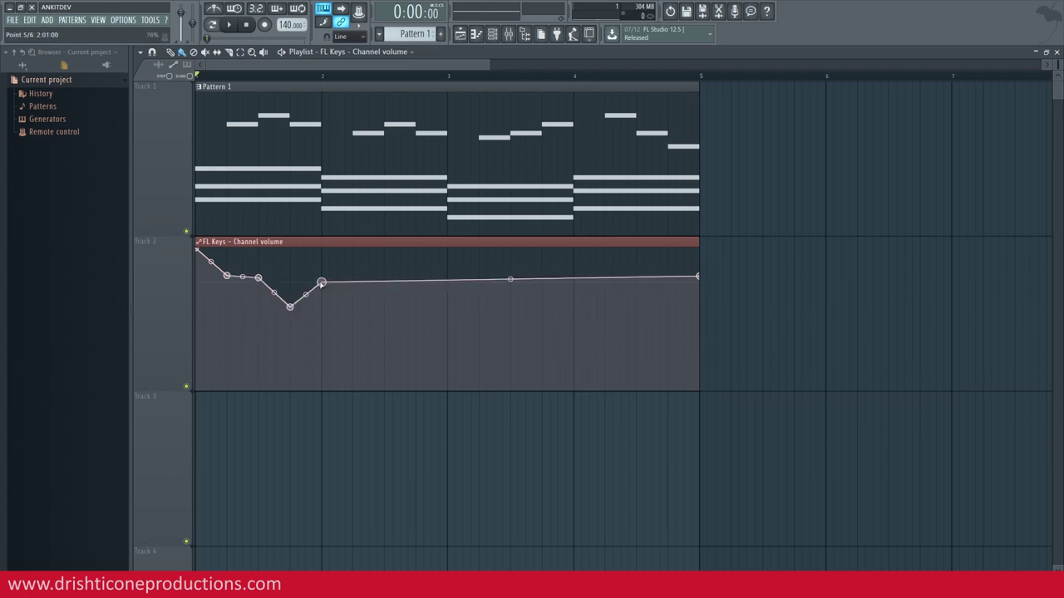
{"action": "right_click", "coordinate": [337, 313]}
{"action": "right_click", "coordinate": [377, 283]}
{"action": "right_click", "coordinate": [415, 330]}
{"action": "right_click", "coordinate": [463, 275]}
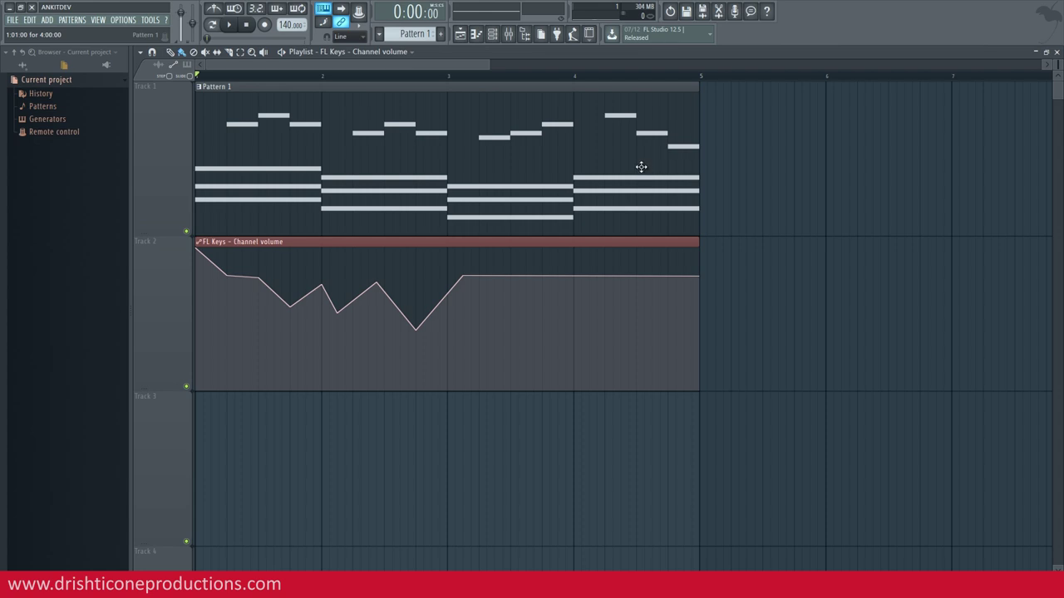
Undo the zigzag volume automation edits and delete the remaining point at bar 1 beat 2.
{"action": "key", "text": "ctrl+alt+z"}
{"action": "key", "text": "ctrl+alt+z"}
{"action": "key", "text": "ctrl+alt+z"}
{"action": "key", "text": "ctrl+alt+z"}
{"action": "key", "text": "ctrl+alt+z"}
{"action": "key", "text": "ctrl+alt+z"}
{"action": "key", "text": "ctrl+alt+z"}
{"action": "key", "text": "ctrl+alt+z"}
{"action": "key", "text": "ctrl+alt+z"}
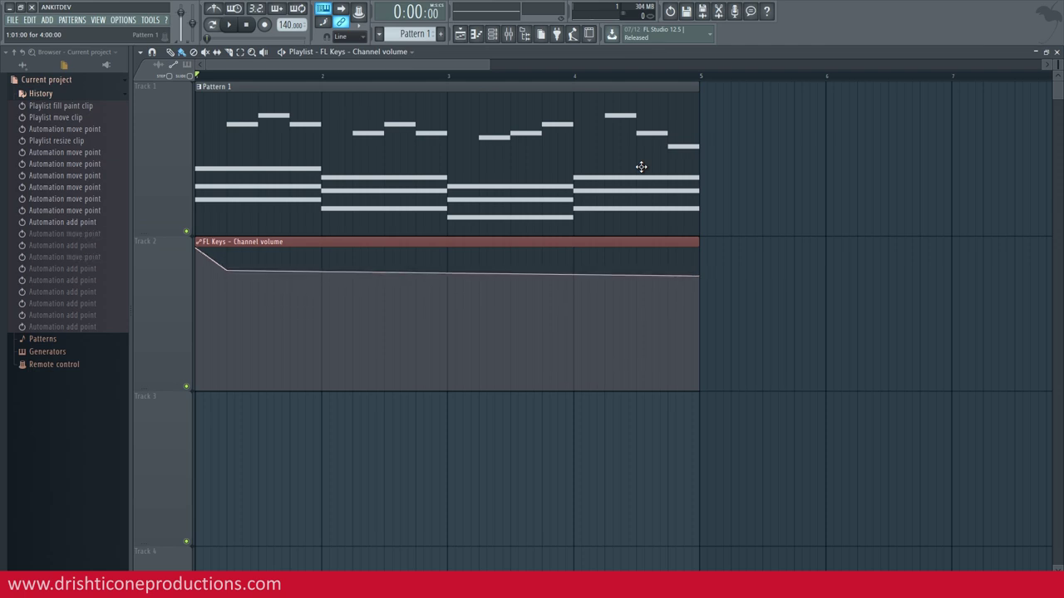
{"action": "right_click", "coordinate": [226, 270]}
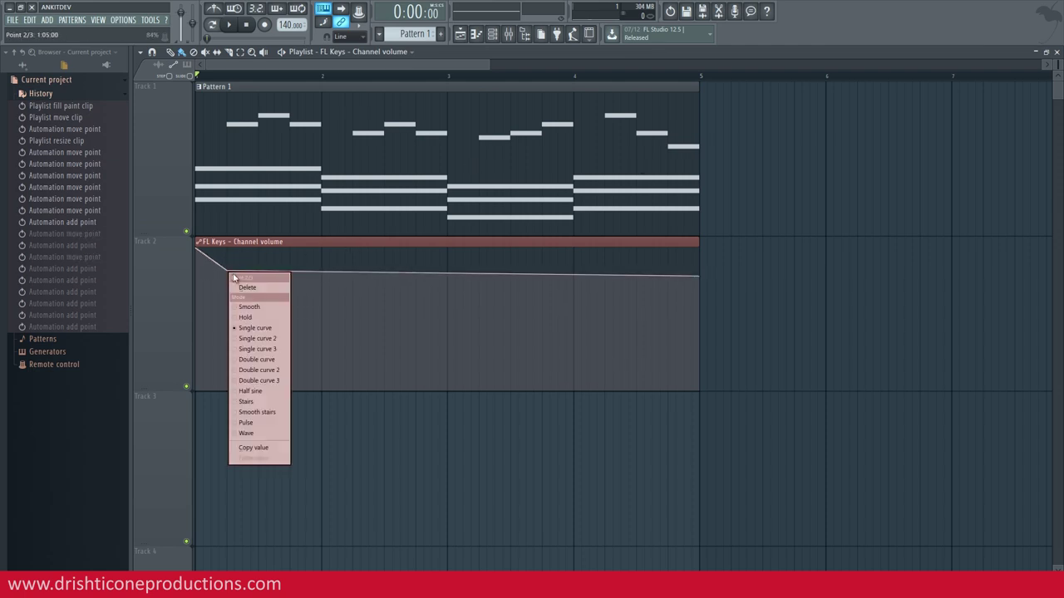
{"action": "left_click", "coordinate": [245, 288]}
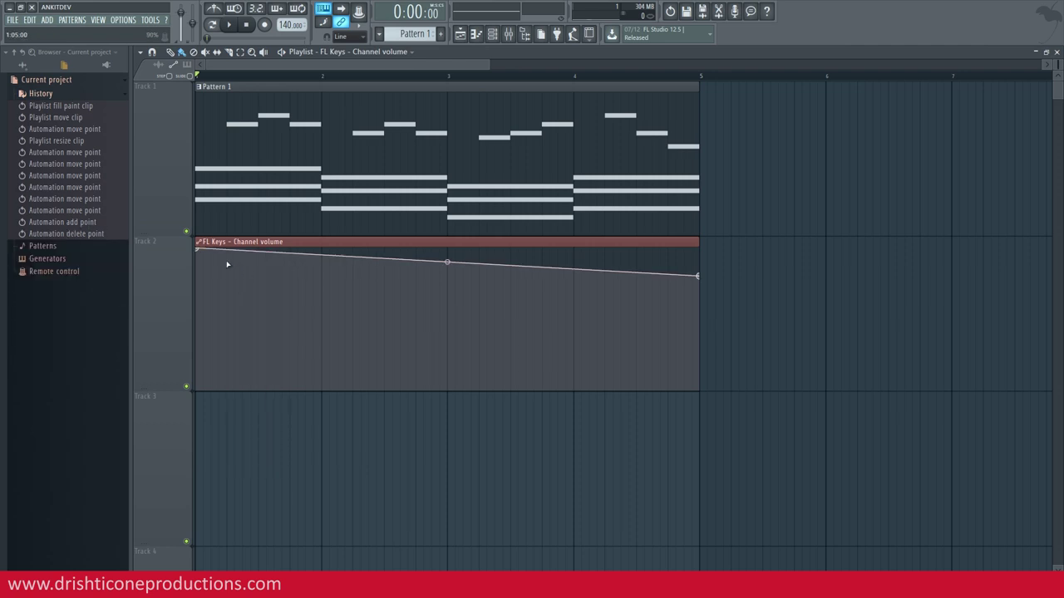
Add square-shaped volume automation points in bar 1: full level until beat 2, zero until beat 3, and full level until beat 4.
{"action": "right_click", "coordinate": [226, 269]}
{"action": "left_click_drag", "start_coordinate": [225, 268], "coordinate": [261, 402]}
{"action": "right_click", "coordinate": [225, 274]}
{"action": "right_click", "coordinate": [258, 381]}
{"action": "right_click", "coordinate": [261, 253]}
{"action": "right_click", "coordinate": [281, 268]}
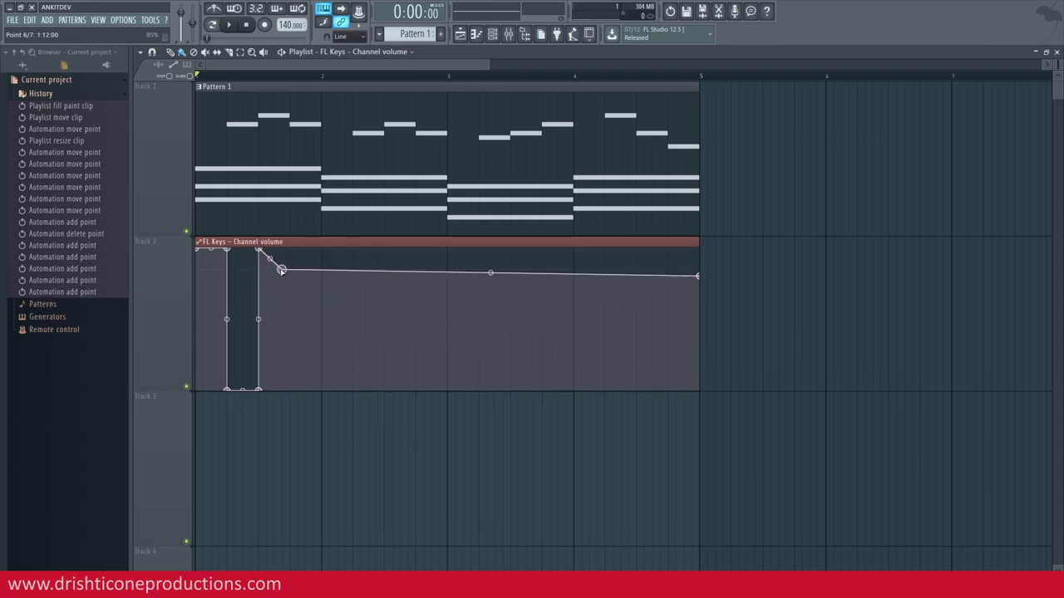
{"action": "left_click_drag", "start_coordinate": [283, 270], "coordinate": [297, 235]}
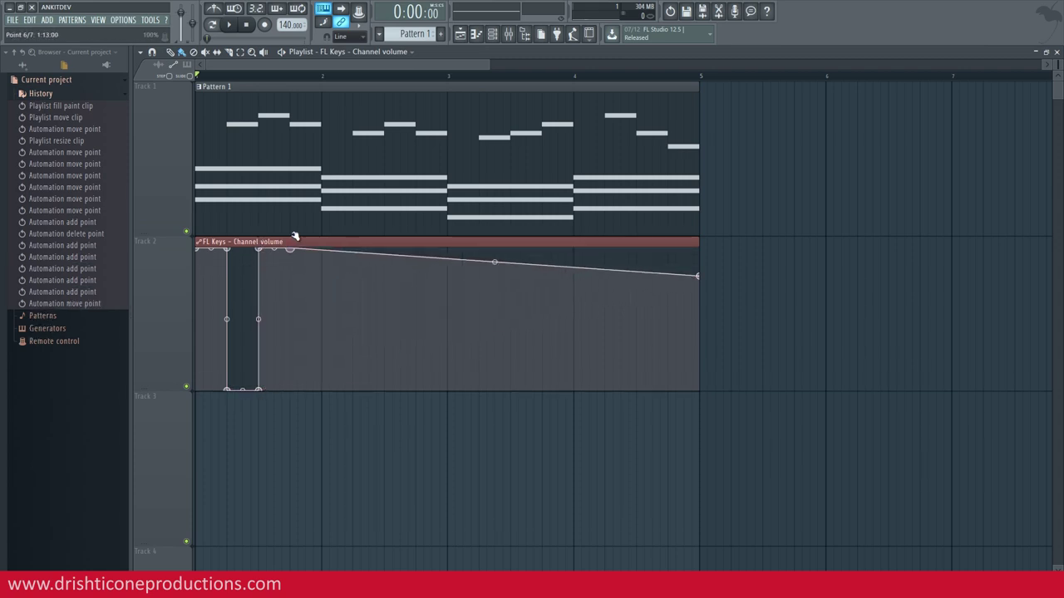
Continue the square volume shape with zero on bar 1 beat 4, full level on bar 2 beat 1, and zero on beat 2.
{"action": "right_click", "coordinate": [290, 280]}
{"action": "left_click_drag", "start_coordinate": [290, 281], "coordinate": [324, 394]}
{"action": "right_click", "coordinate": [322, 364]}
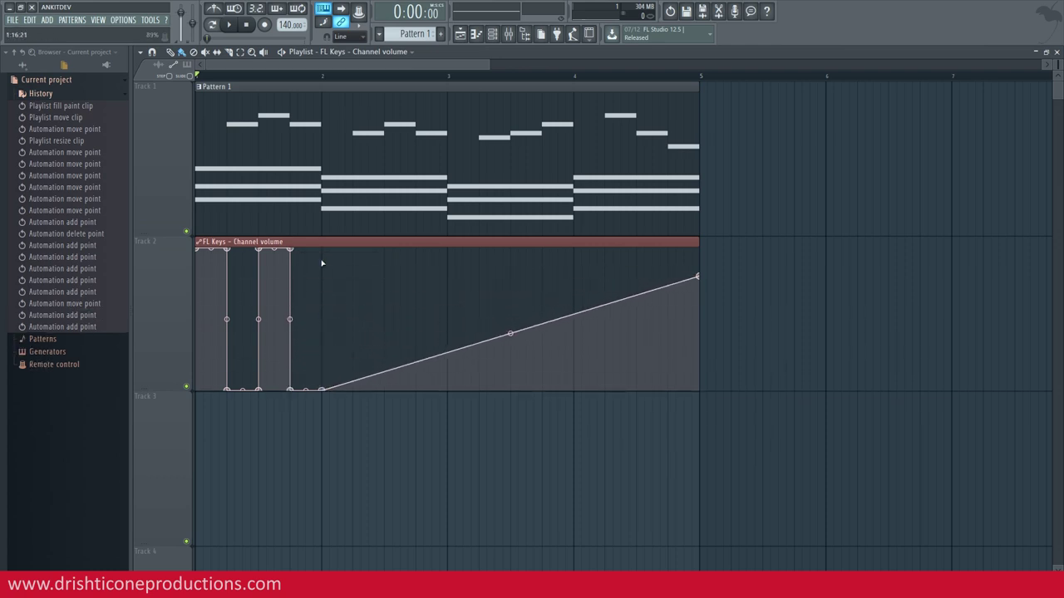
{"action": "right_click", "coordinate": [324, 249]}
{"action": "right_click", "coordinate": [353, 250]}
{"action": "left_click_drag", "start_coordinate": [352, 250], "coordinate": [385, 400]}
{"action": "right_click", "coordinate": [382, 373]}
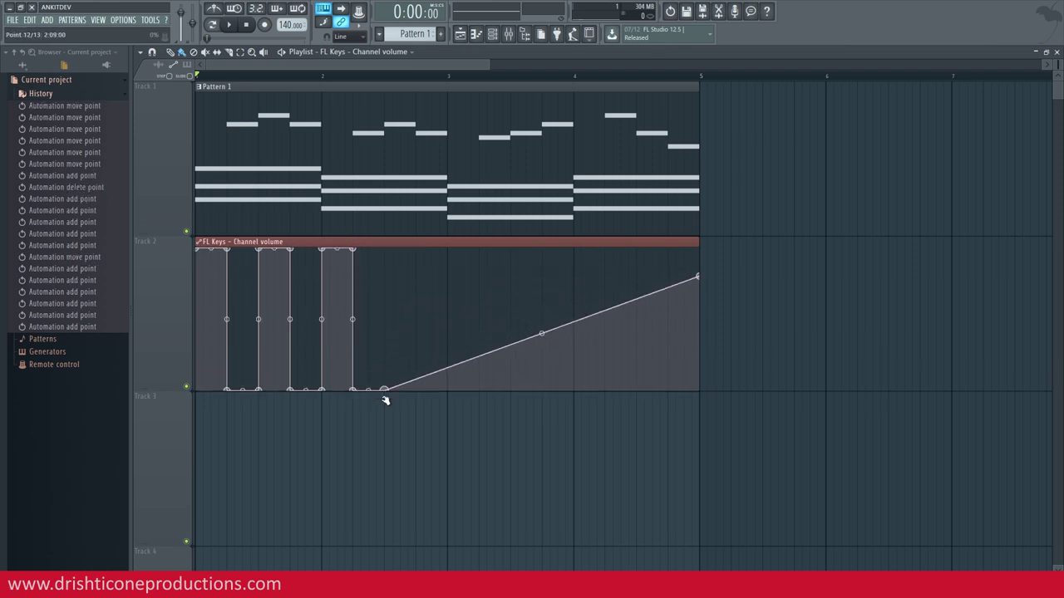
Extend the square volume shape with full level on bar 2 beat 3, zero on beat 4, and full level at bar 3.
{"action": "right_click", "coordinate": [385, 249]}
{"action": "right_click", "coordinate": [416, 266]}
{"action": "left_click_drag", "start_coordinate": [416, 266], "coordinate": [423, 314]}
{"action": "right_click", "coordinate": [462, 325]}
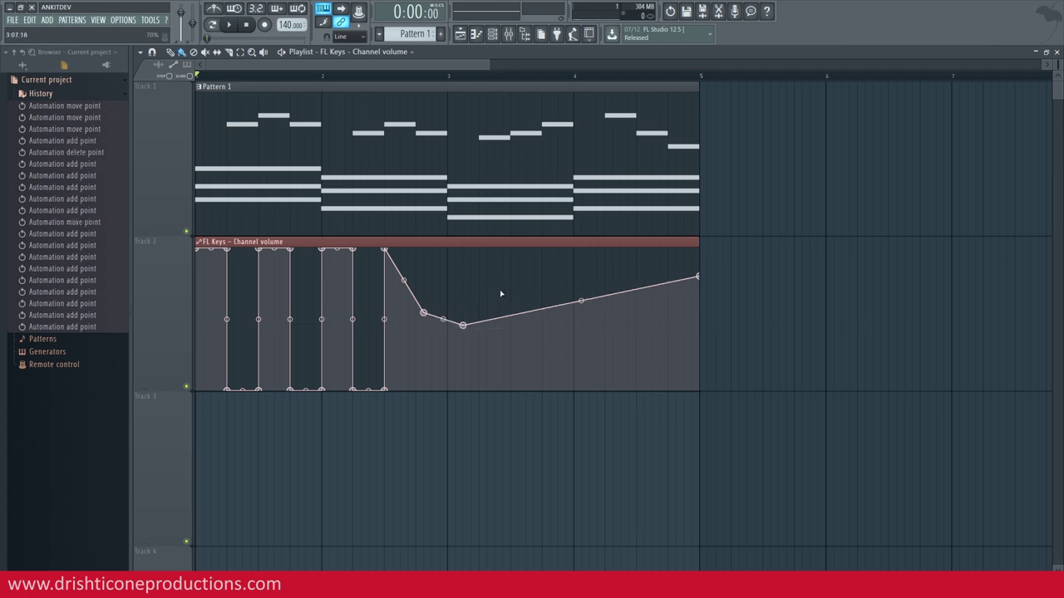
{"action": "key", "text": "ctrl+z"}
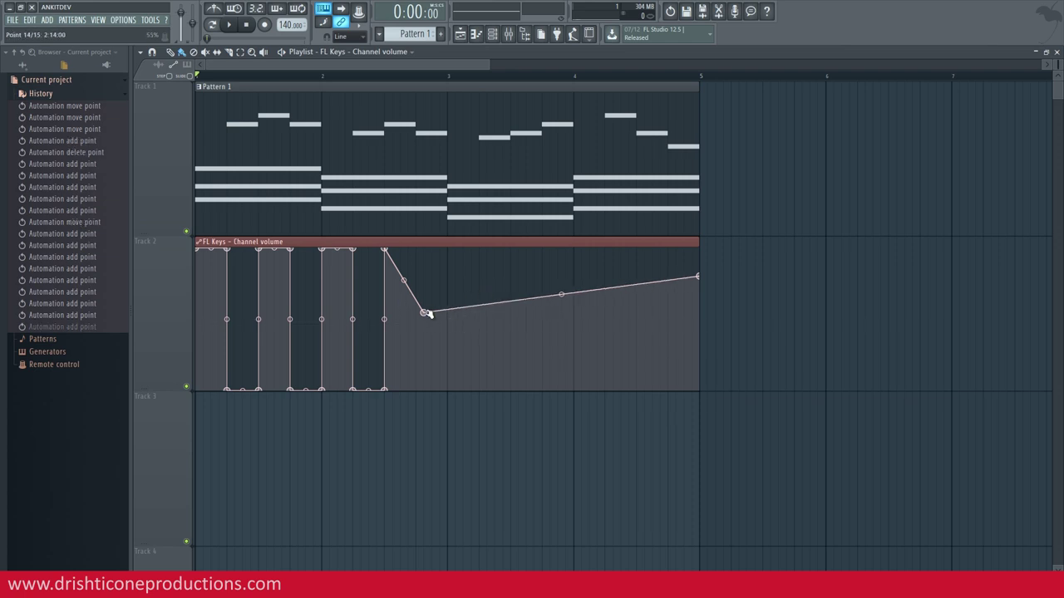
{"action": "left_click_drag", "start_coordinate": [424, 313], "coordinate": [417, 402]}
{"action": "right_click", "coordinate": [418, 275]}
{"action": "right_click", "coordinate": [447, 389]}
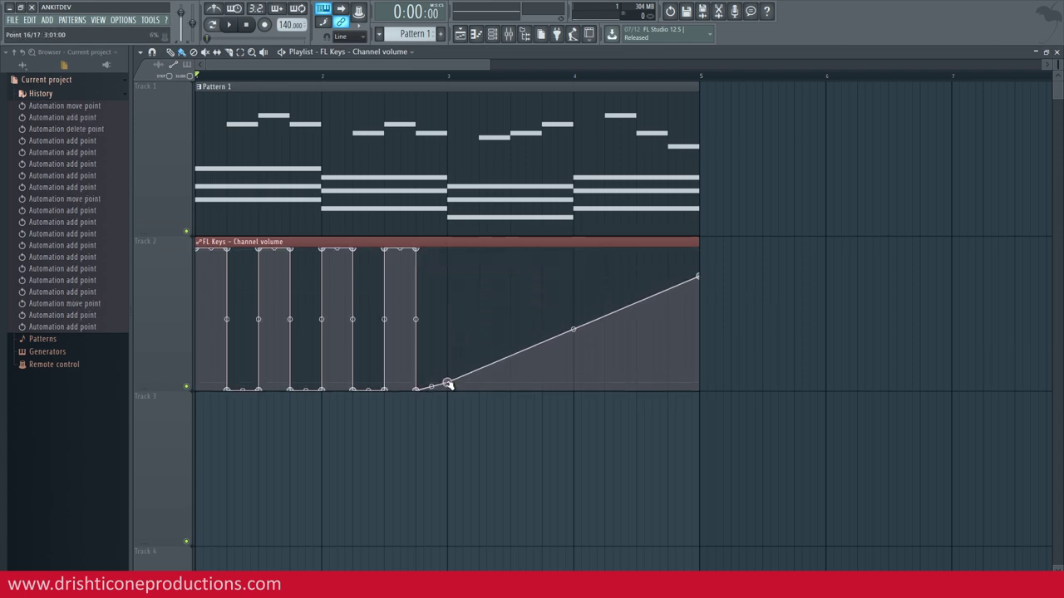
{"action": "right_click", "coordinate": [449, 258]}
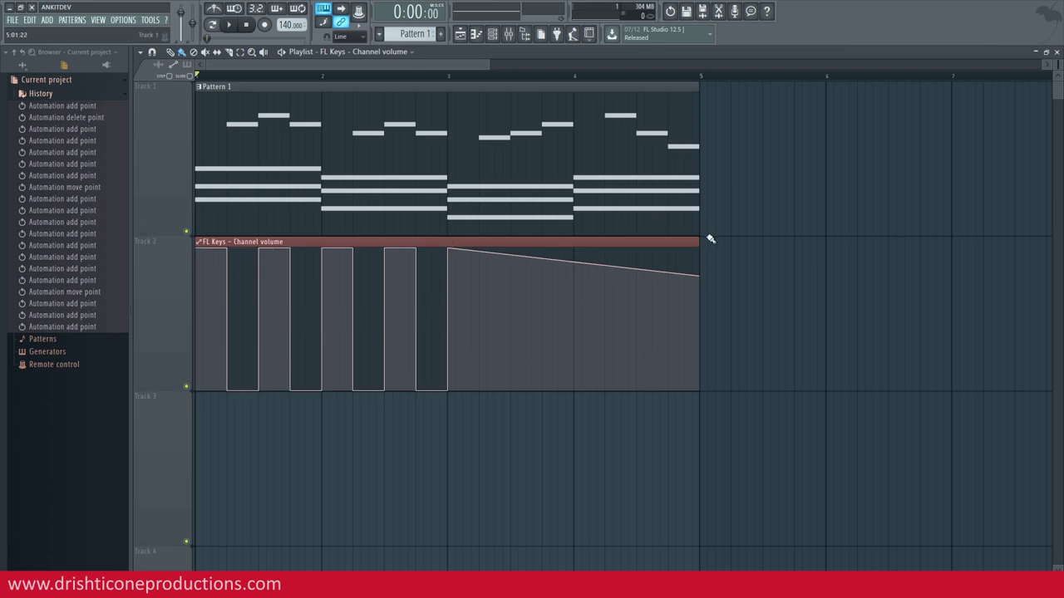
Trim the volume automation clip to end at bar 3 and place a copy from bar 3 to bar 5.
{"action": "left_click_drag", "start_coordinate": [700, 241], "coordinate": [448, 242]}
{"action": "left_click", "coordinate": [430, 242]}
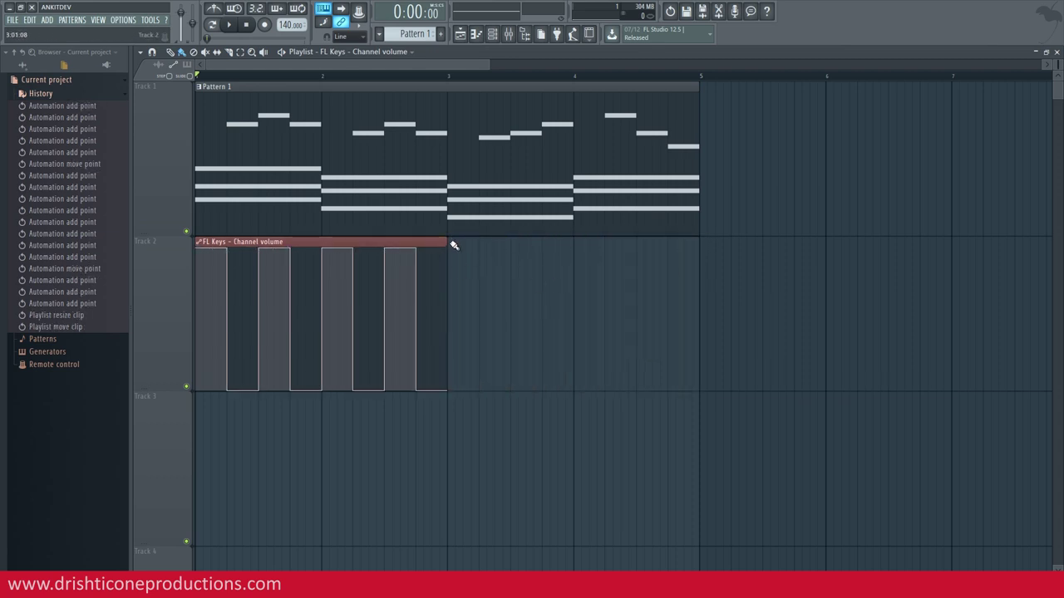
{"action": "left_click", "coordinate": [453, 250]}
{"action": "left_click", "coordinate": [825, 229]}
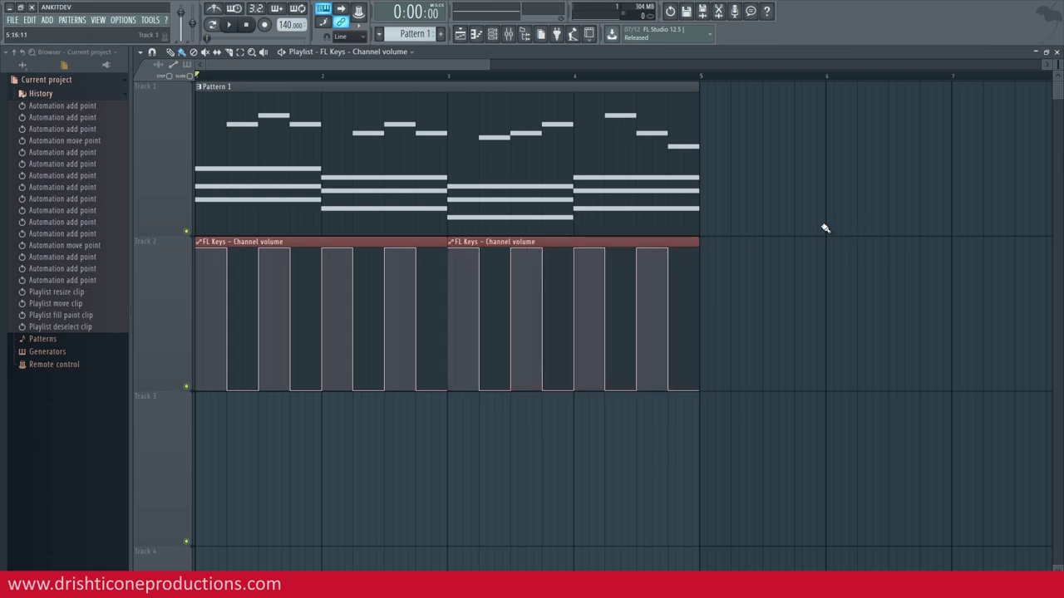
Play back the square volume automation, and replay it with the Channel rack open to watch the FL Keys controls.
{"action": "key", "text": "space"}
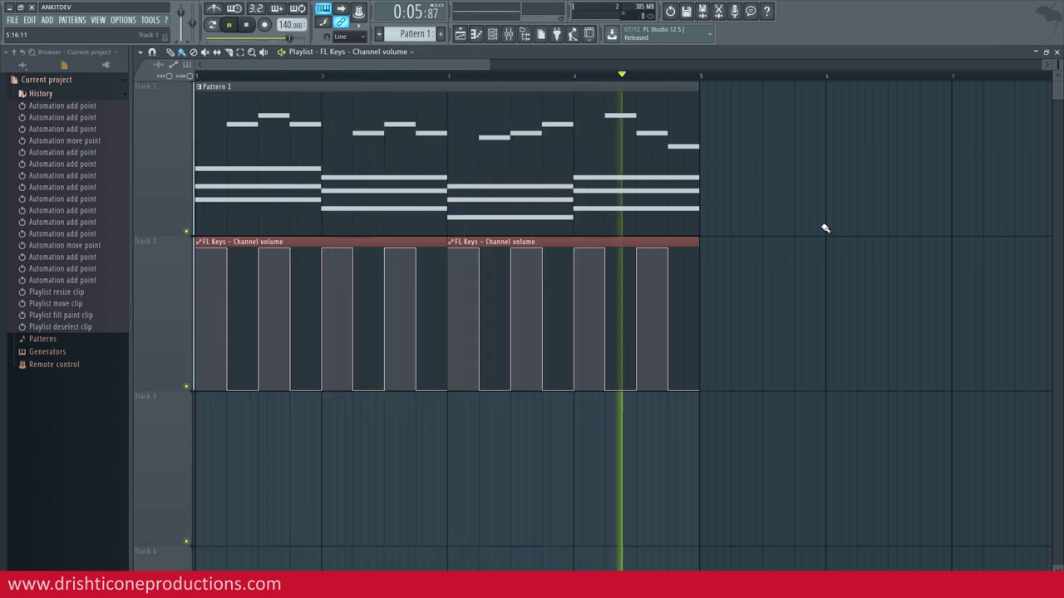
{"action": "key", "text": "space"}
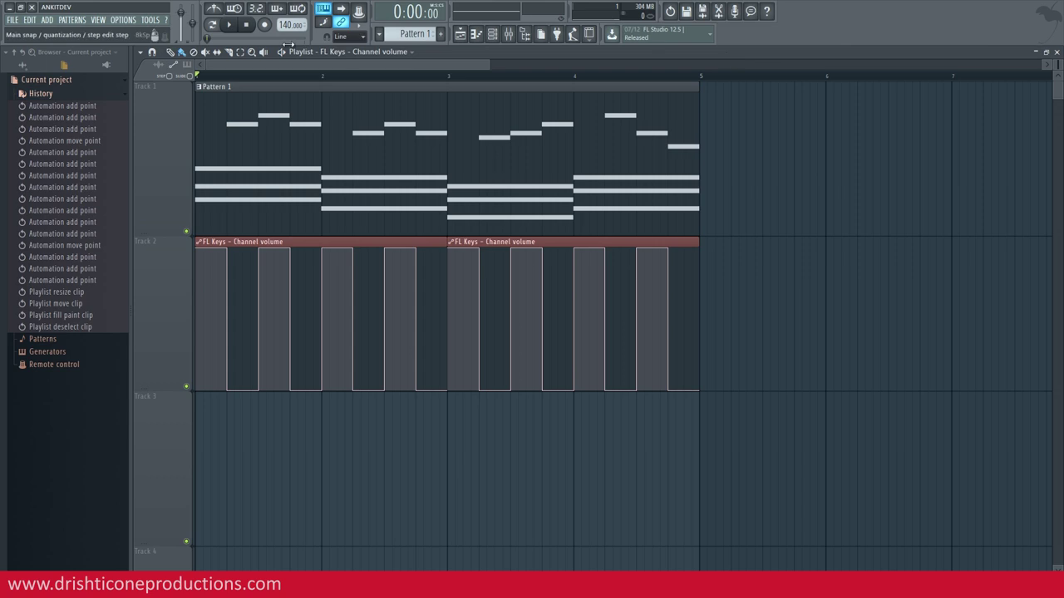
{"action": "scroll", "coordinate": [252, 75], "scroll_direction": "up", "scroll_amount": 3}
{"action": "left_click_drag", "start_coordinate": [266, 67], "coordinate": [195, 67]}
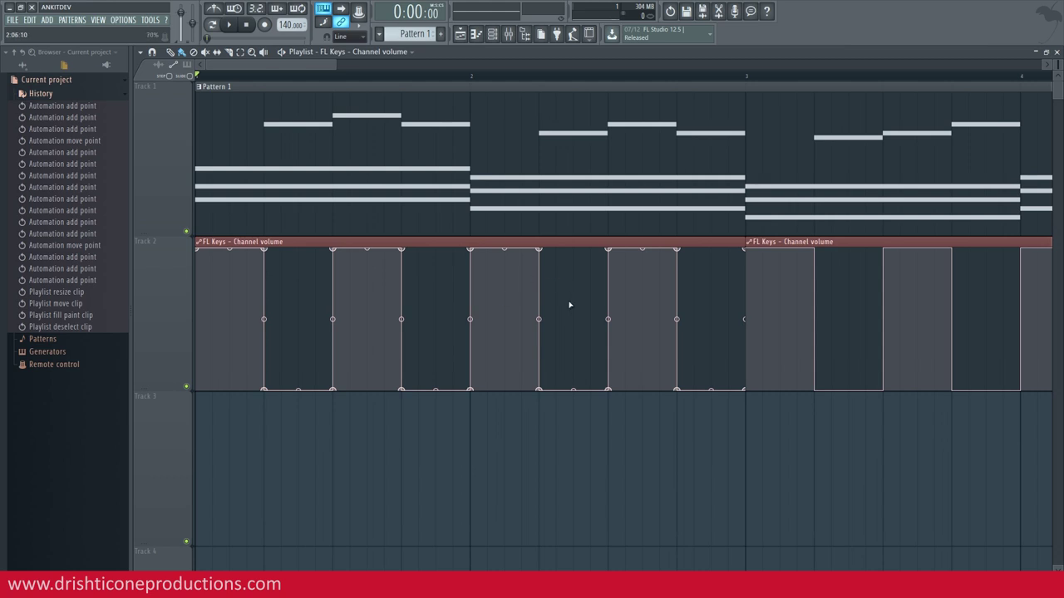
{"action": "left_click", "coordinate": [492, 33]}
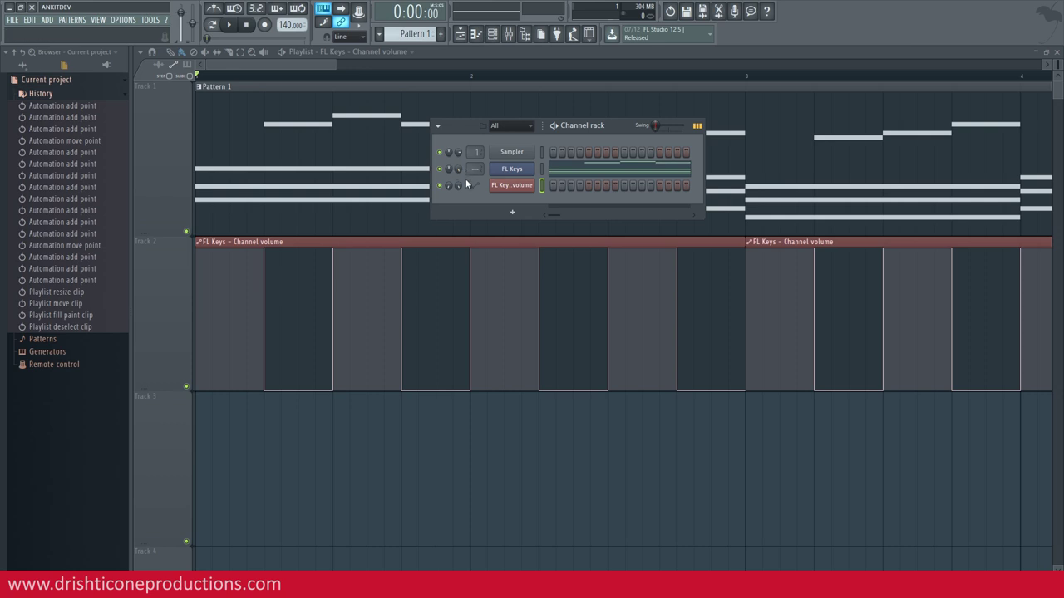
{"action": "key", "text": "space"}
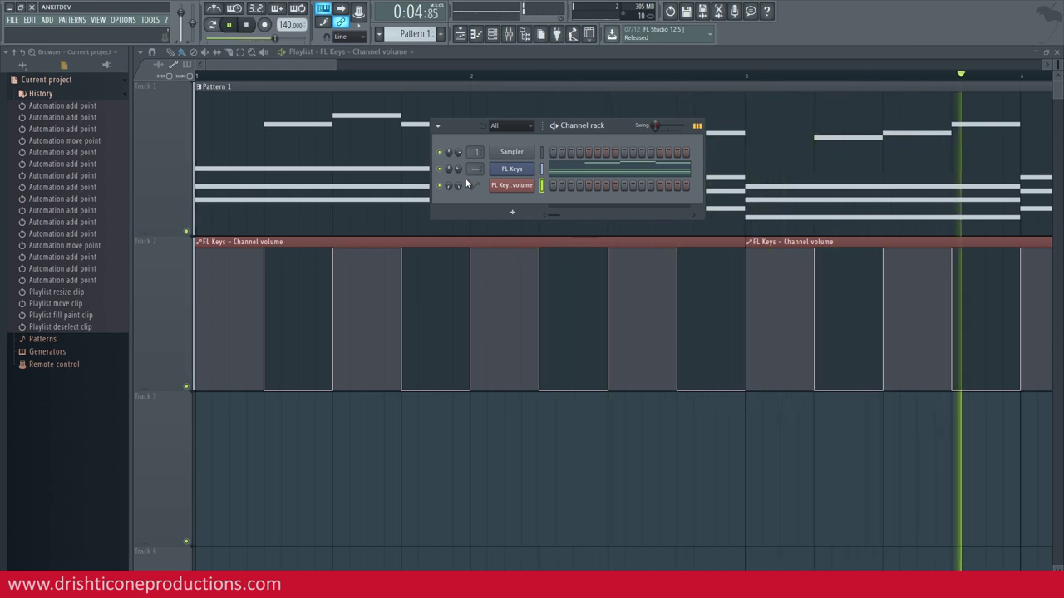
{"action": "key", "text": "space"}
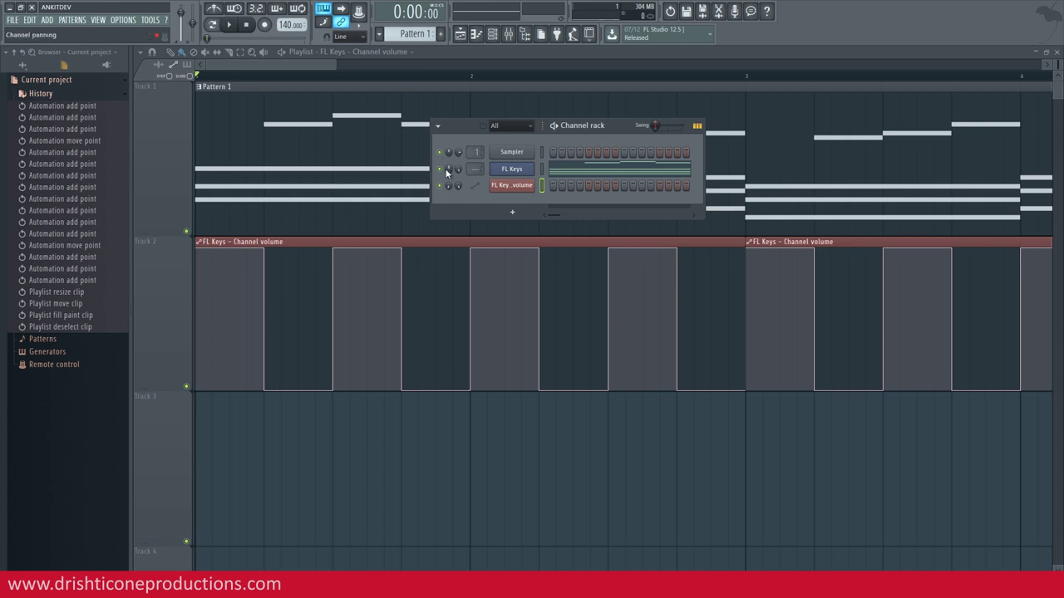
Open the FL Keys plugin and examine the automation options of its Stretch and channel volume knobs.
{"action": "left_click", "coordinate": [516, 169]}
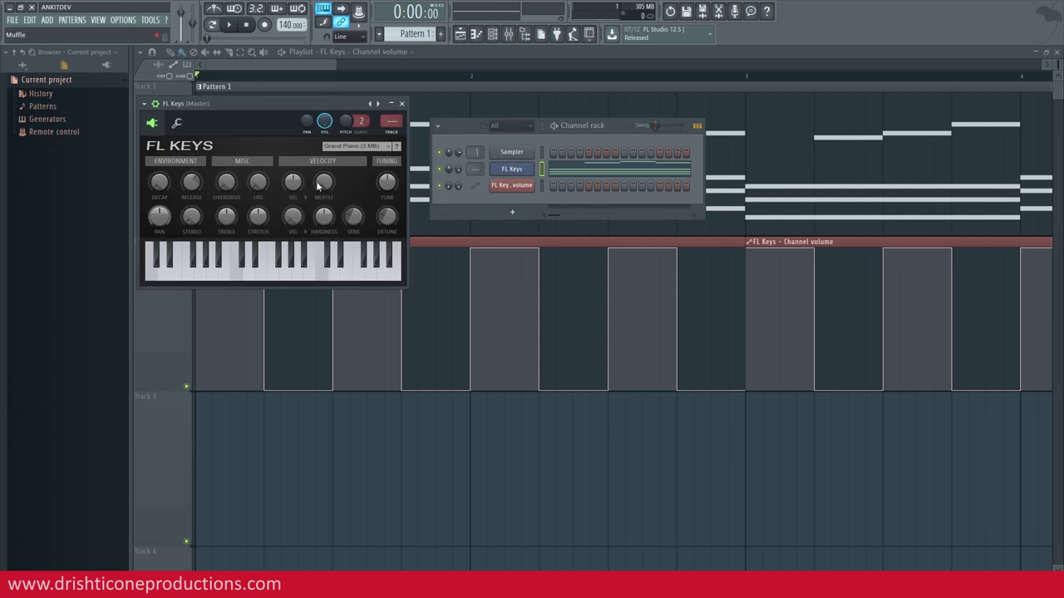
{"action": "right_click", "coordinate": [260, 222]}
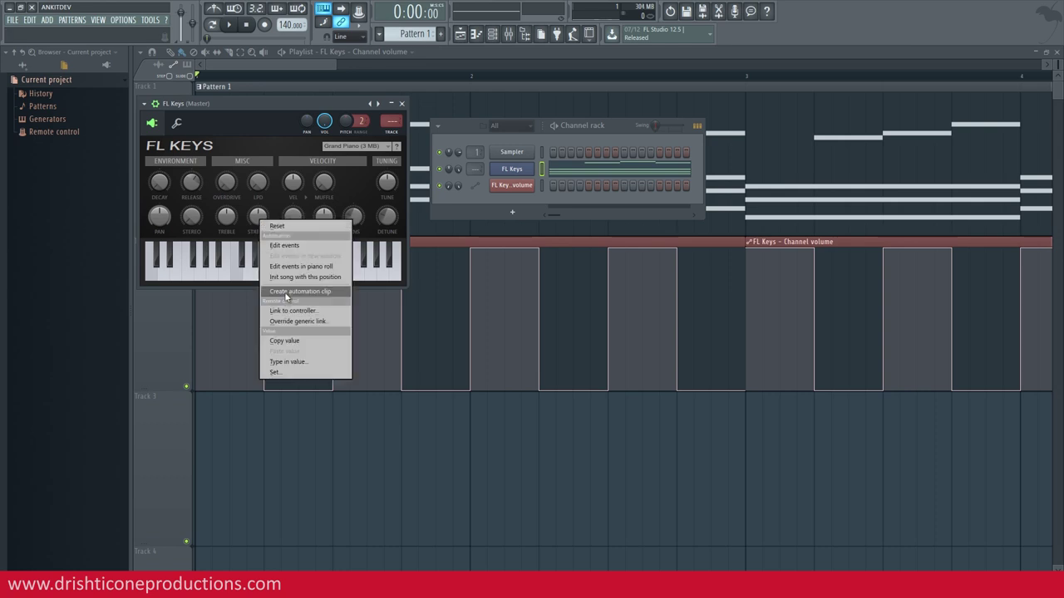
{"action": "right_click", "coordinate": [326, 125]}
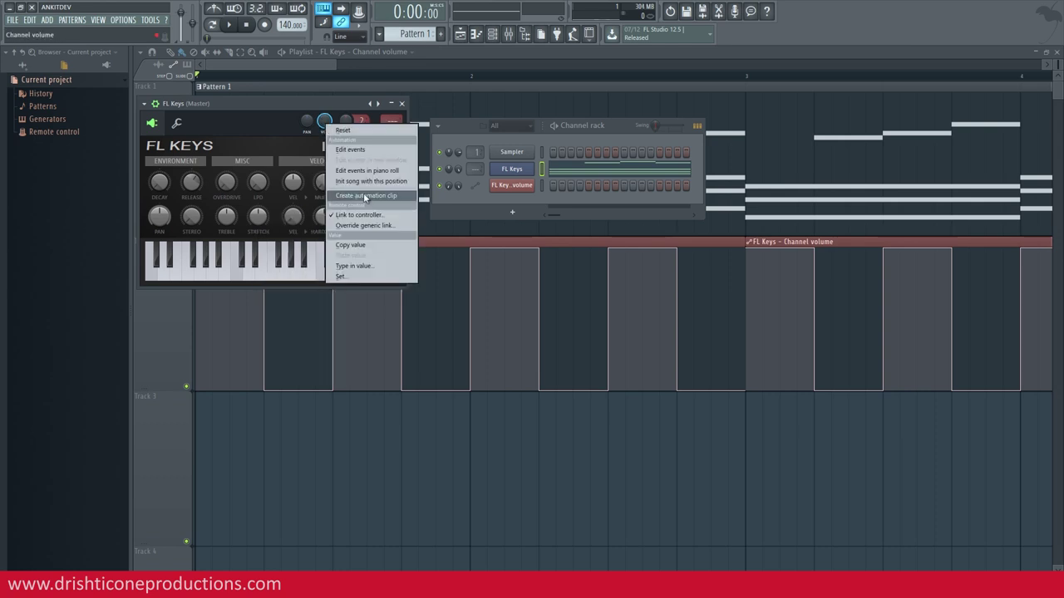
{"action": "left_click", "coordinate": [449, 141]}
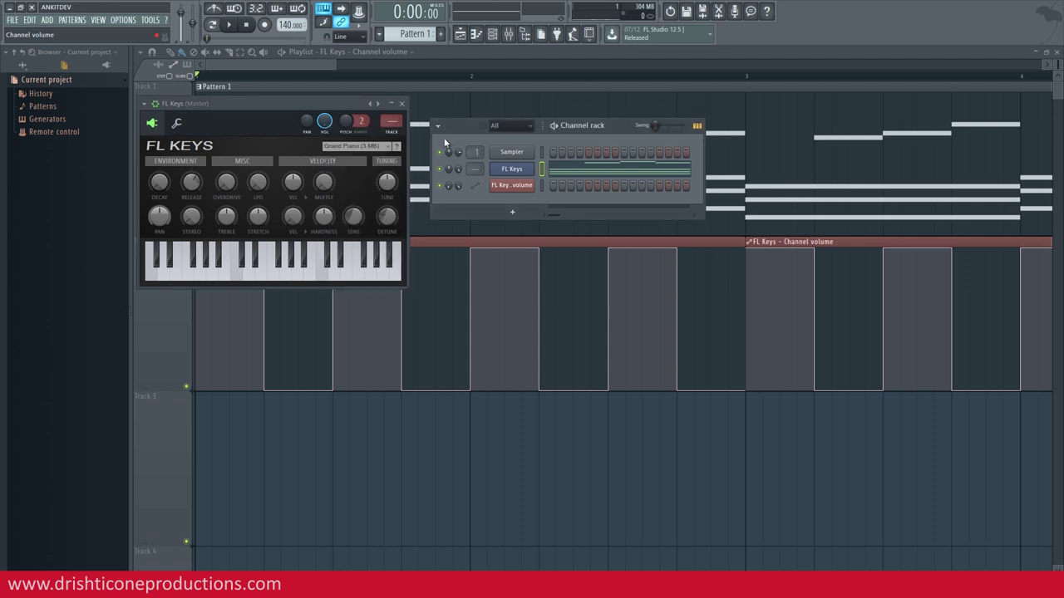
{"action": "left_click", "coordinate": [323, 64]}
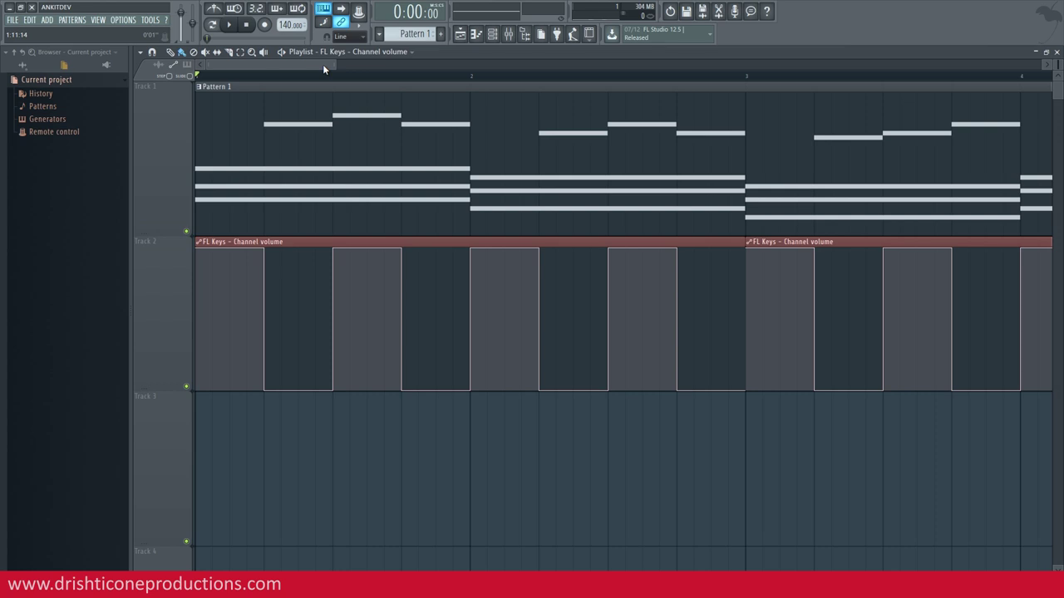
Create an automation clip for the FL Keys channel panning from the Channel rack.
{"action": "scroll", "coordinate": [336, 79], "scroll_direction": "down", "scroll_amount": 3}
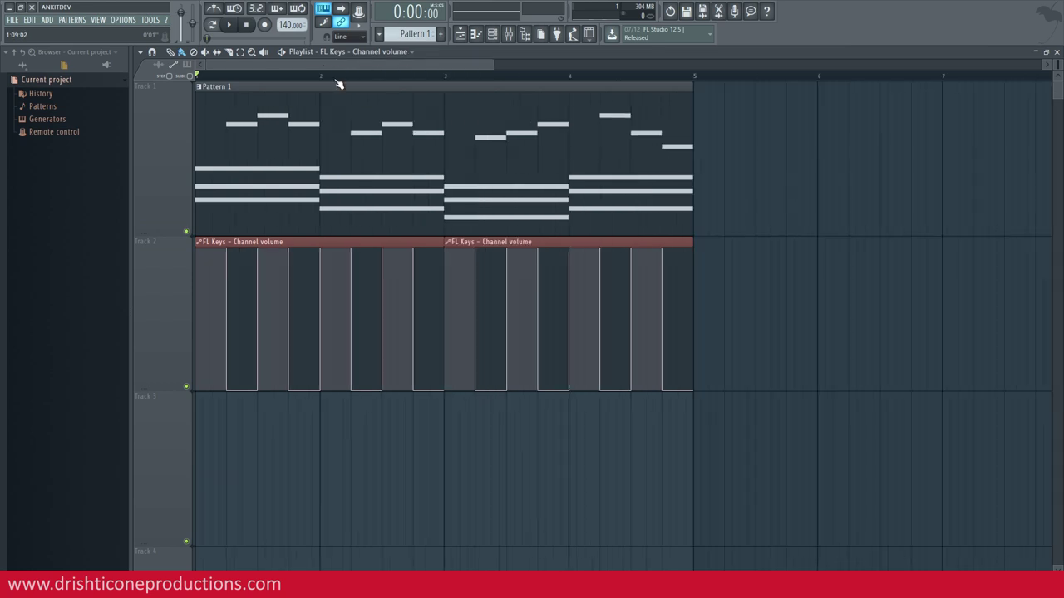
{"action": "left_click", "coordinate": [492, 35]}
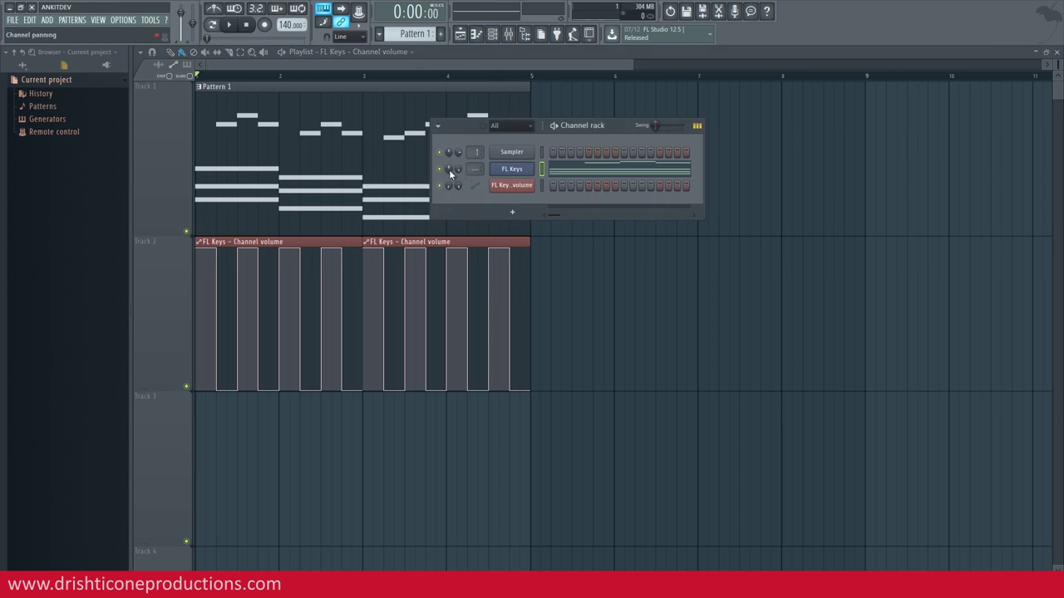
{"action": "right_click", "coordinate": [449, 170]}
{"action": "left_click", "coordinate": [477, 244]}
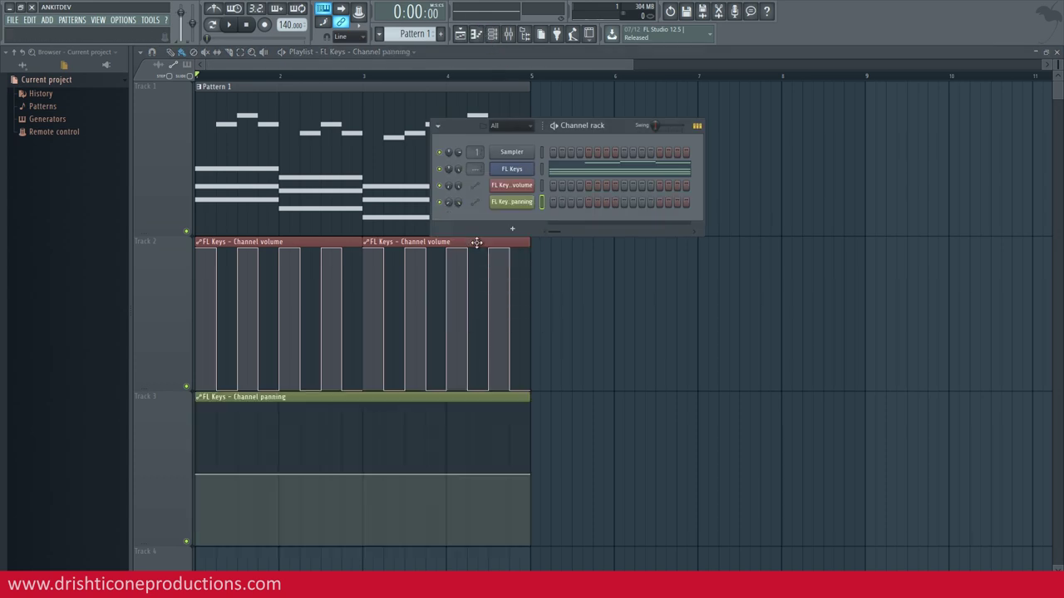
Shape the panning automation to stay at maximum until bar 1 beat 3 and at minimum until bar 2, and trim the clip to one bar.
{"action": "mouse_move", "coordinate": [197, 475]}
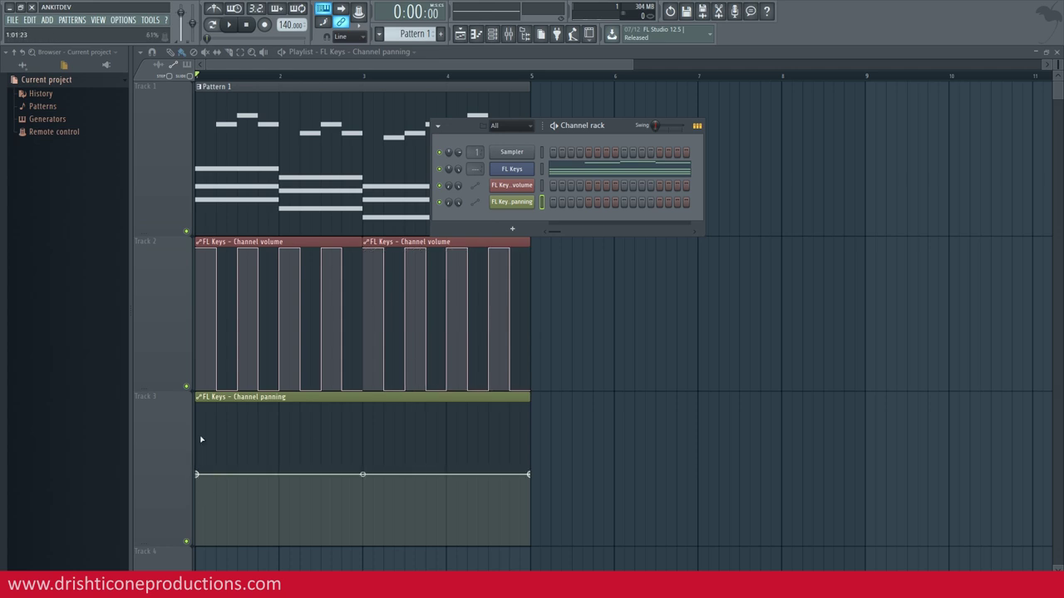
{"action": "left_click_drag", "start_coordinate": [197, 473], "coordinate": [168, 396]}
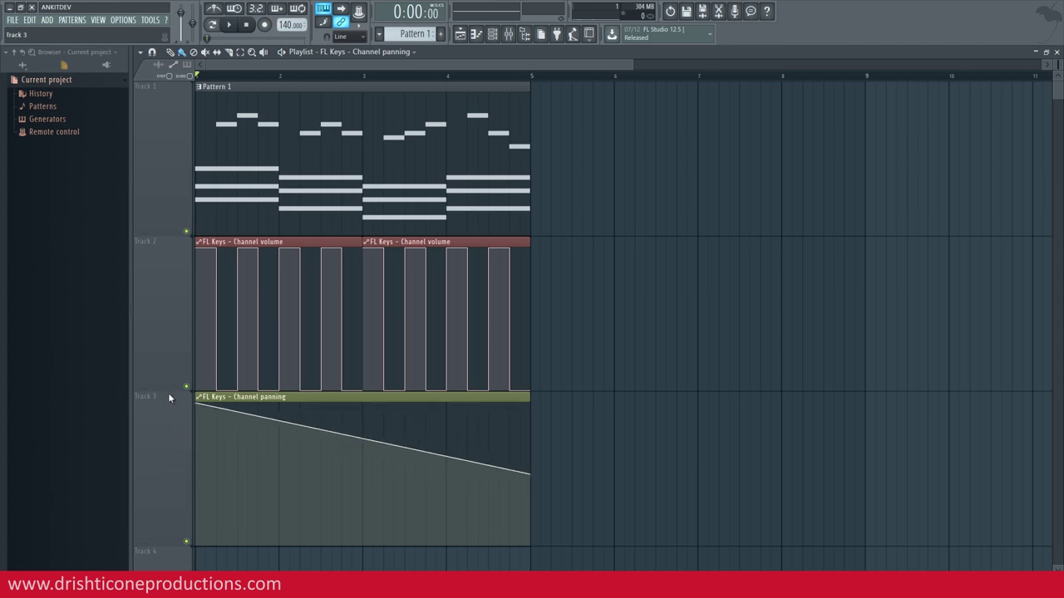
{"action": "right_click", "coordinate": [242, 414]}
{"action": "left_click_drag", "start_coordinate": [241, 413], "coordinate": [279, 546]}
{"action": "right_click", "coordinate": [236, 427]}
{"action": "right_click", "coordinate": [282, 535]}
{"action": "left_click_drag", "start_coordinate": [532, 397], "coordinate": [284, 394]}
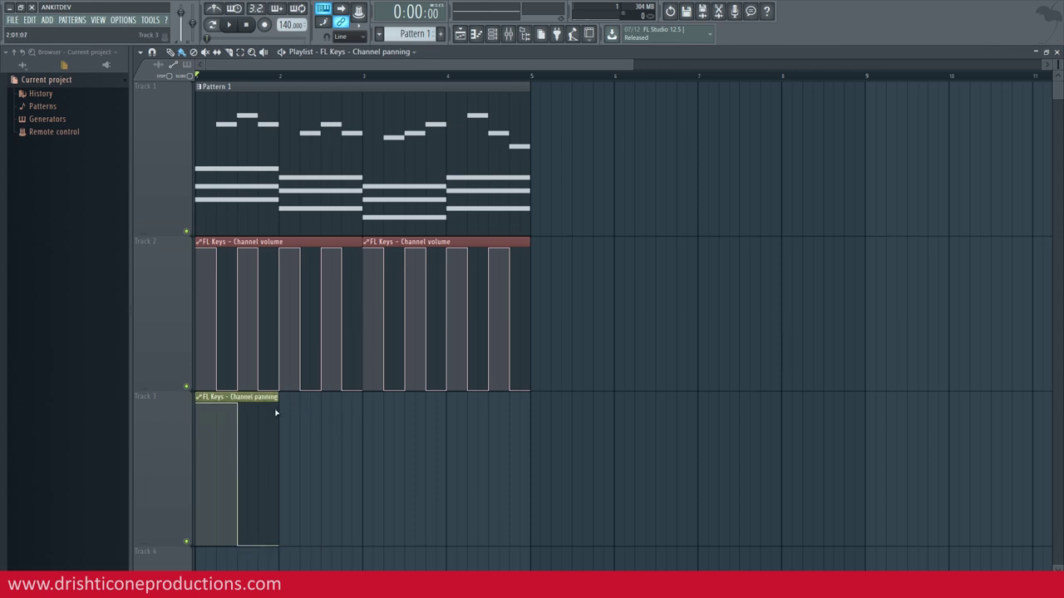
Repeat the one-bar panning clip across bars 2 to 4 and play back the arrangement.
{"action": "left_click_drag", "start_coordinate": [285, 404], "coordinate": [478, 411]}
{"action": "key", "text": "ctrl+d"}
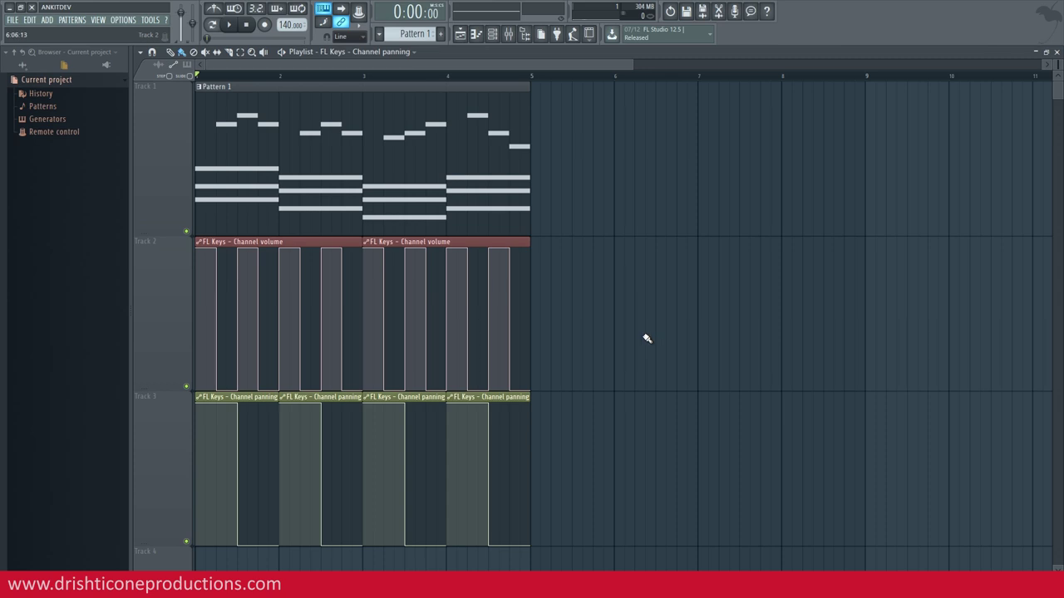
{"action": "key", "text": "space"}
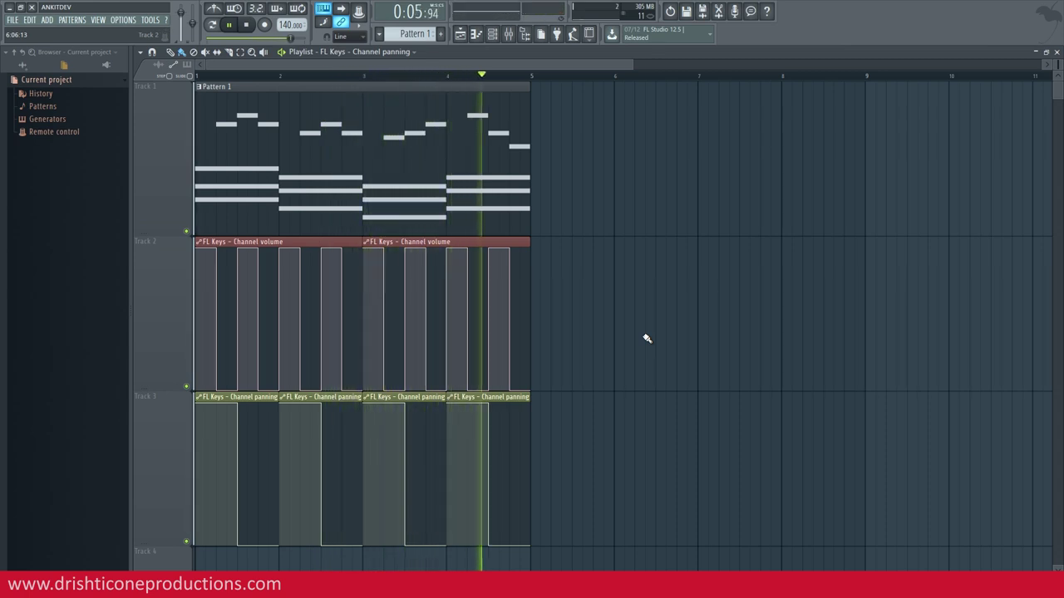
{"action": "key", "text": "space"}
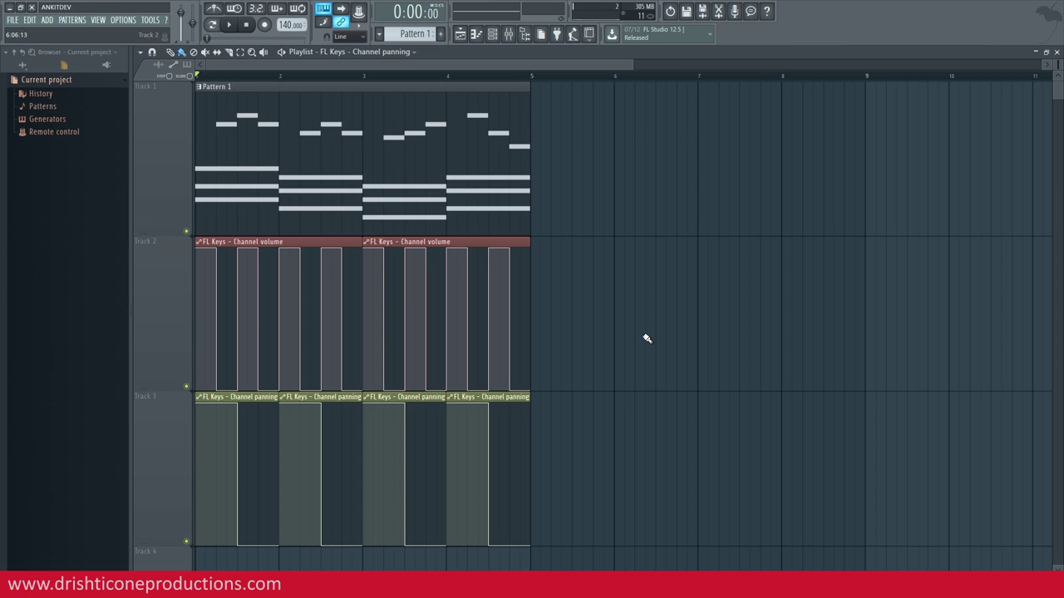
Play back the arrangement with the Channel rack open to watch the automated FL Keys volume and panning knobs.
{"action": "left_click", "coordinate": [492, 33]}
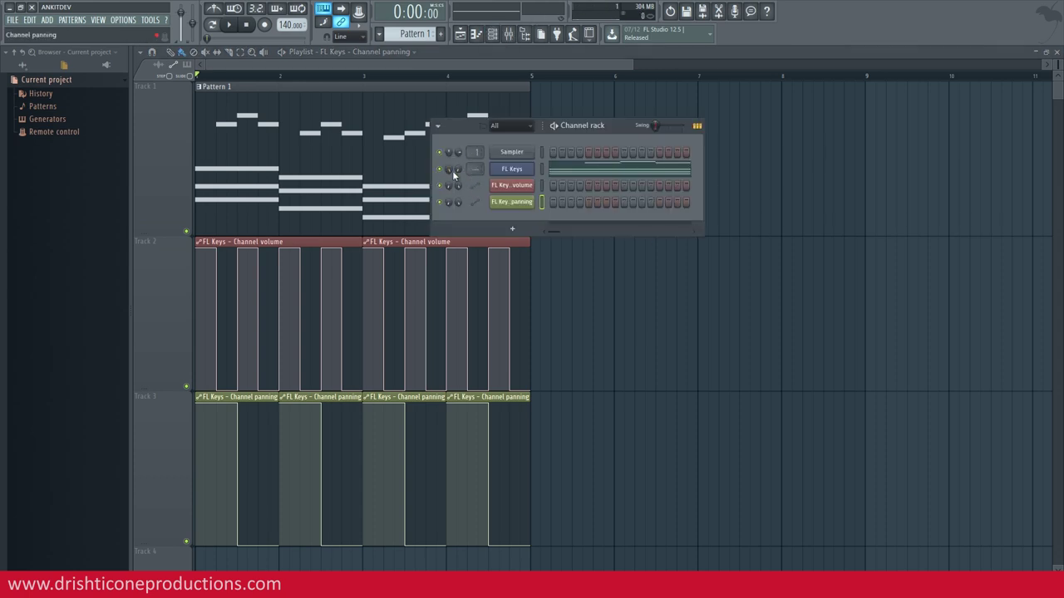
{"action": "key", "text": "space"}
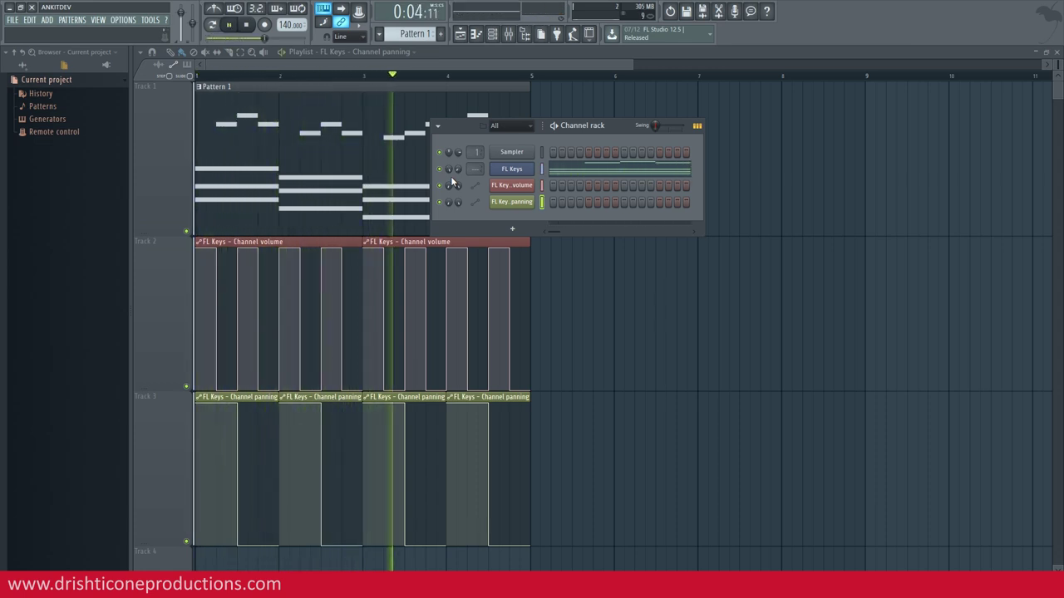
{"action": "key", "text": "space"}
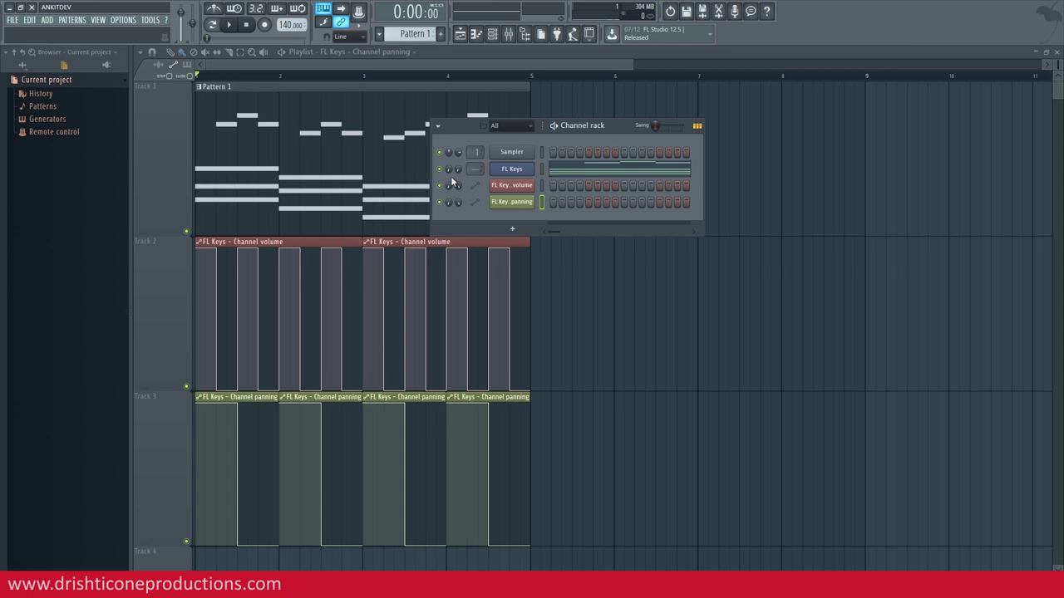
{"action": "key", "text": "F6"}
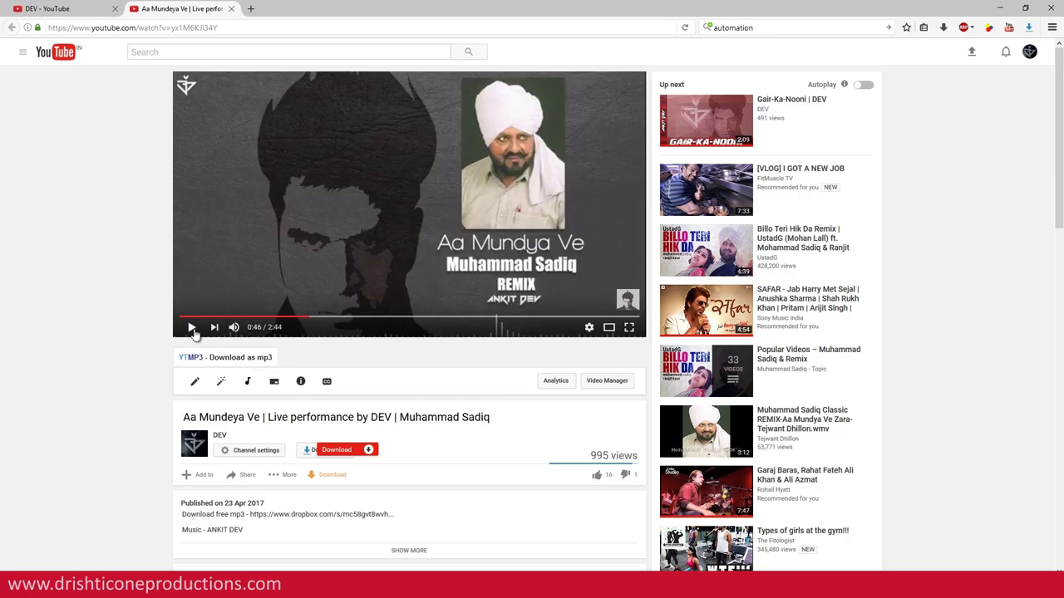
Listen to the "Aa Mundeya Ve" live performance on YouTube from 0:46 to 1:04, pause it, and switch back to FL Studio.
{"action": "mouse_move", "coordinate": [239, 329]}
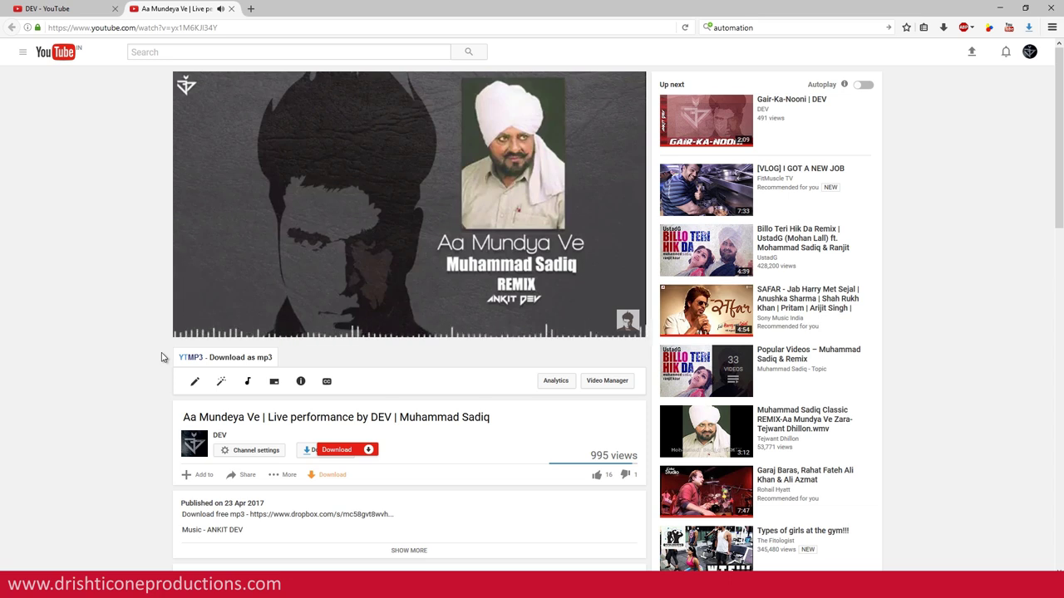
{"action": "left_click_drag", "start_coordinate": [161, 352], "coordinate": [148, 368]}
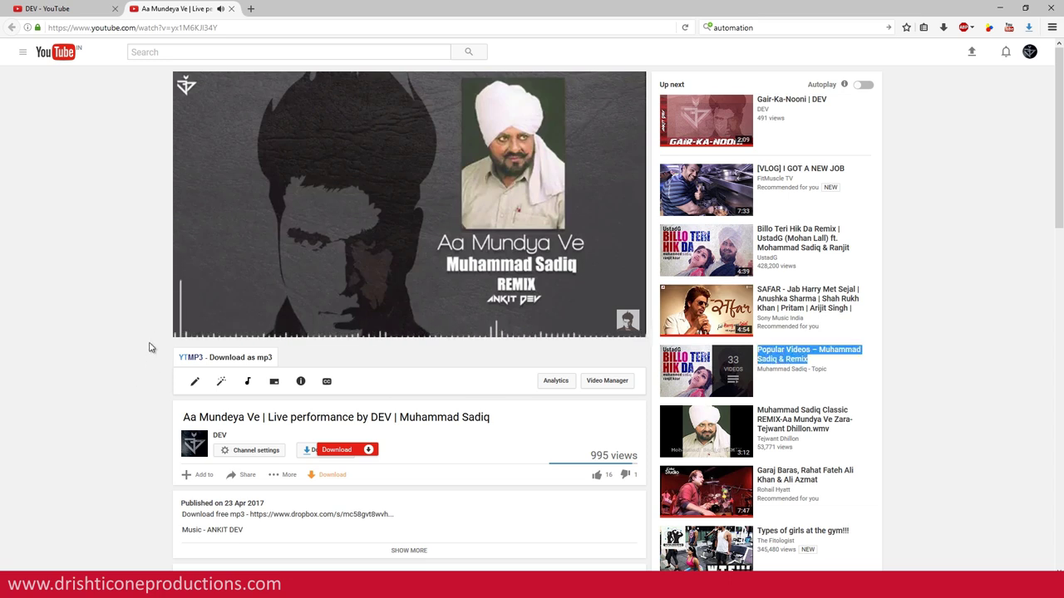
{"action": "left_click", "coordinate": [189, 329]}
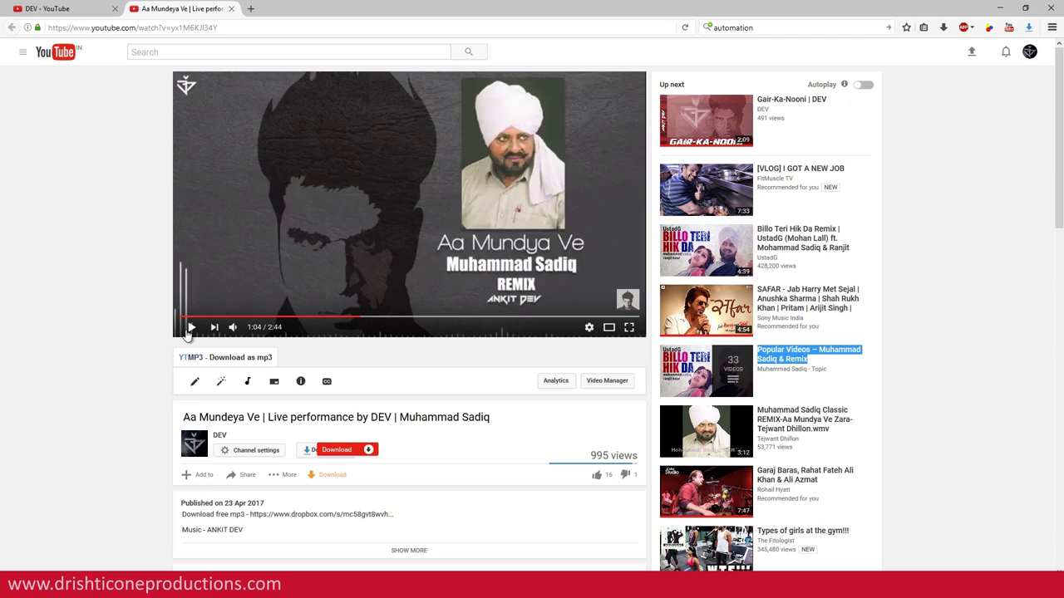
{"action": "key", "text": "alt+Tab"}
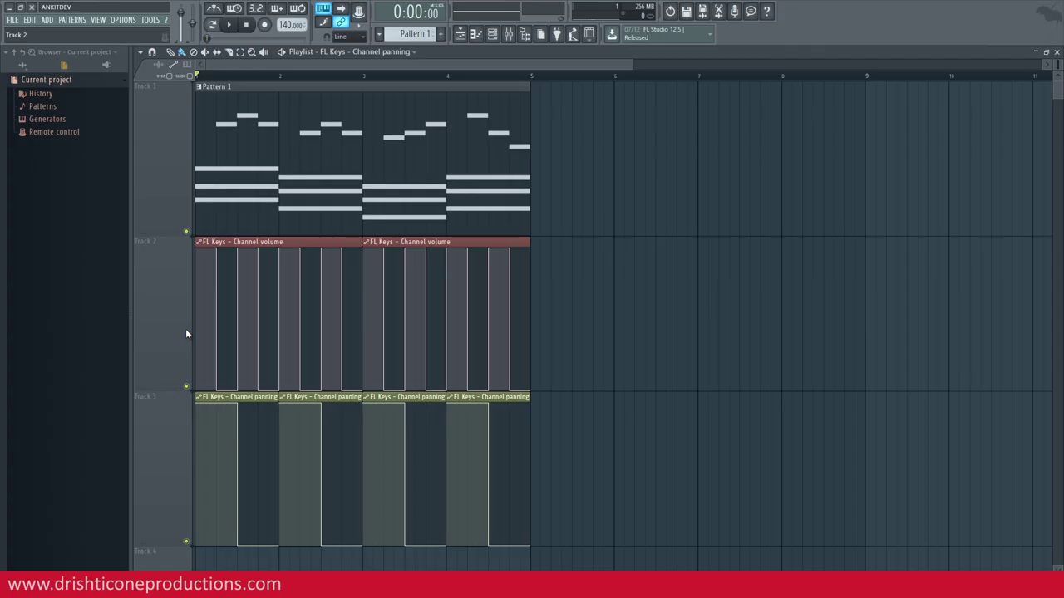
{"action": "scroll", "coordinate": [238, 76], "scroll_direction": "up", "scroll_amount": 4}
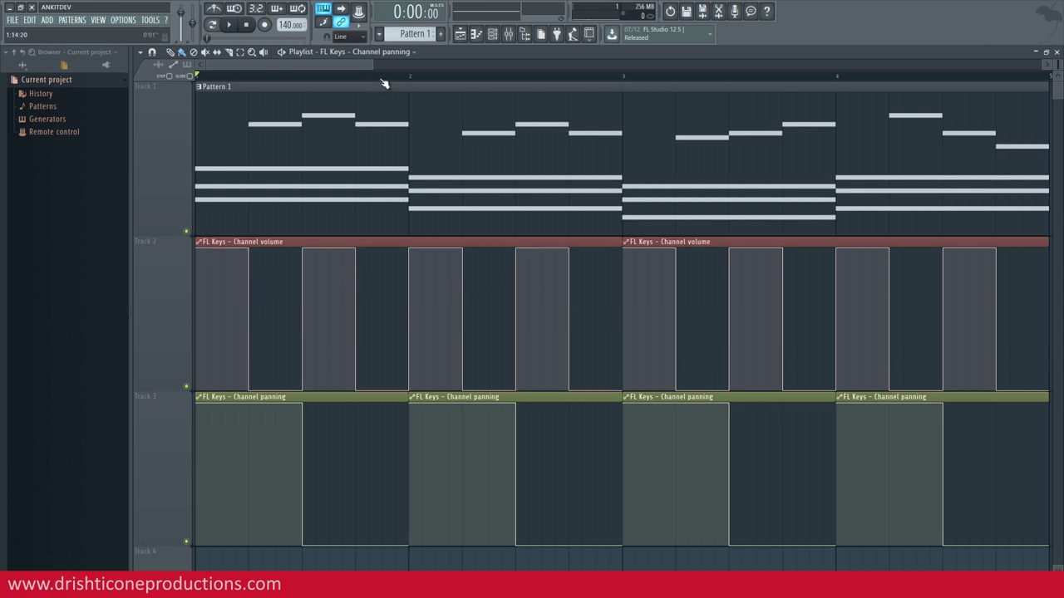
{"action": "scroll", "coordinate": [384, 83], "scroll_direction": "down", "scroll_amount": 2}
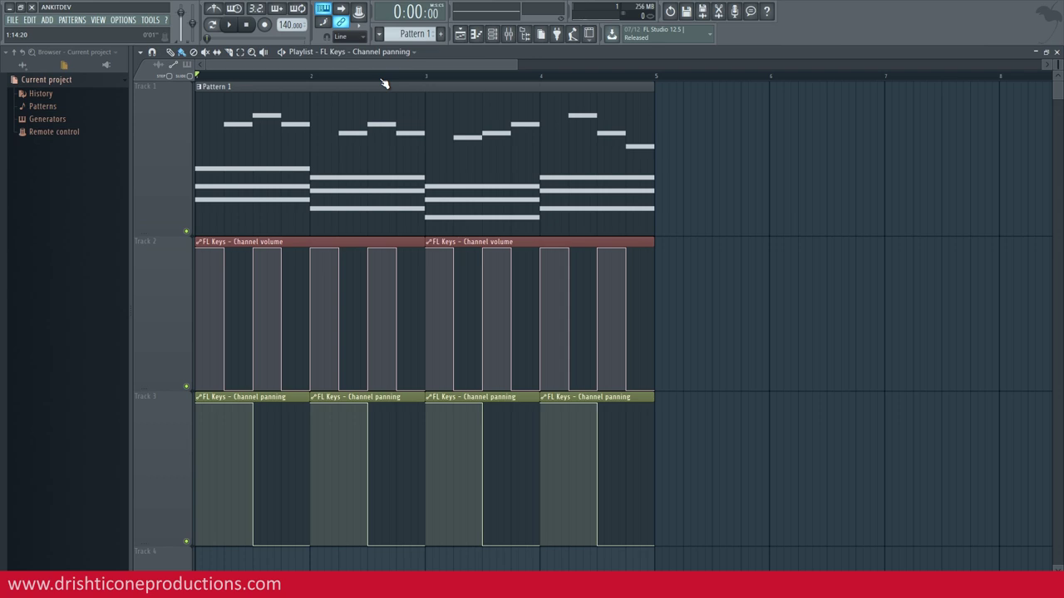